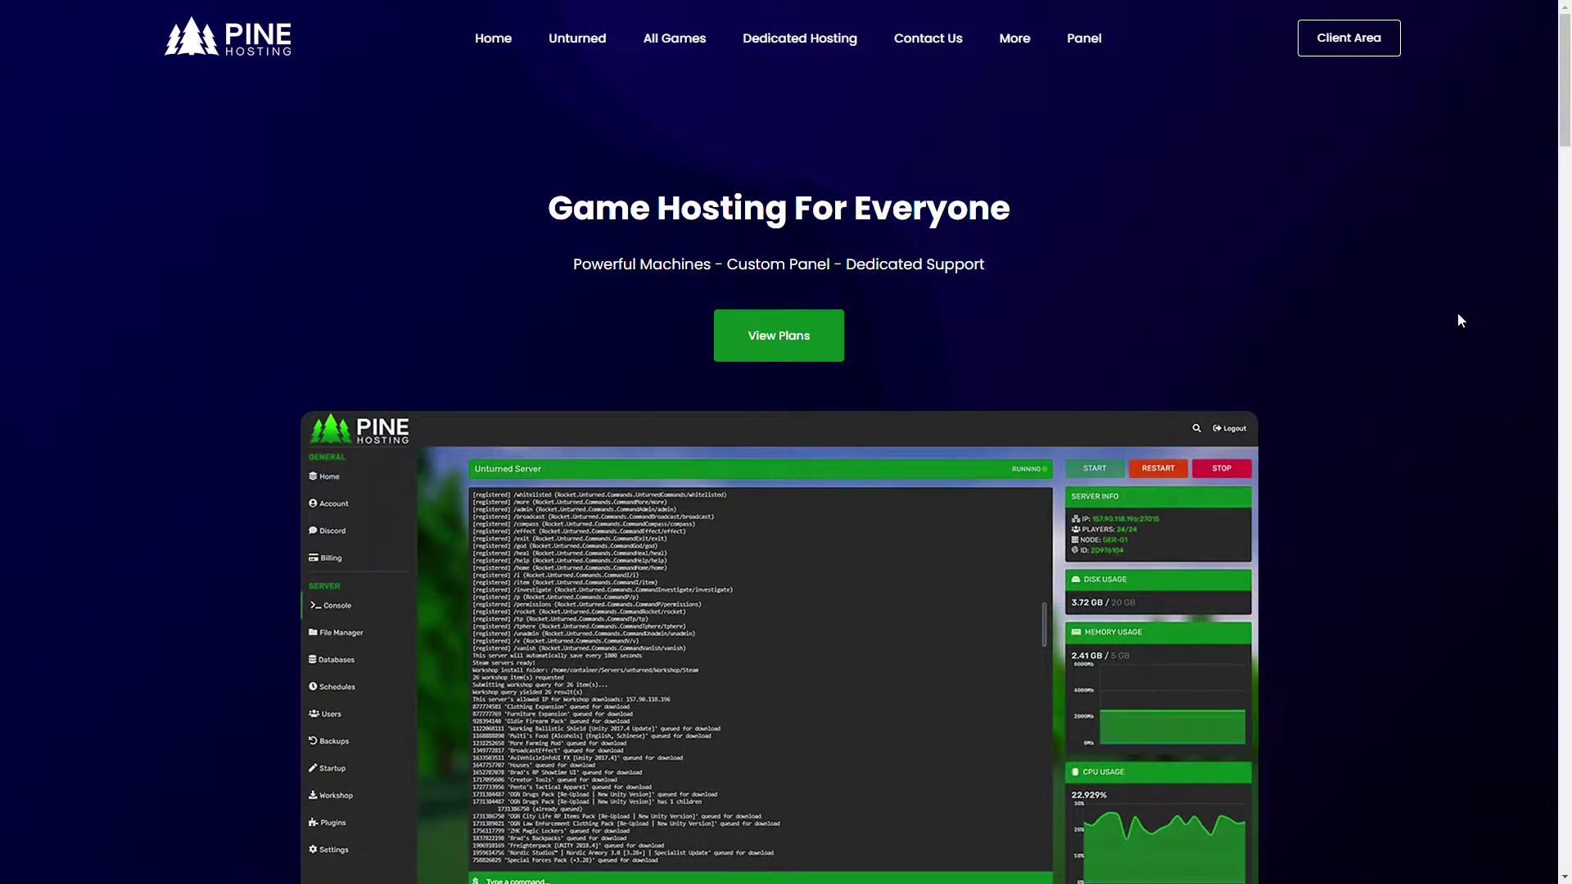
Exit full screen so the Pine Hosting homepage shows in a normal browser window
key("F11")
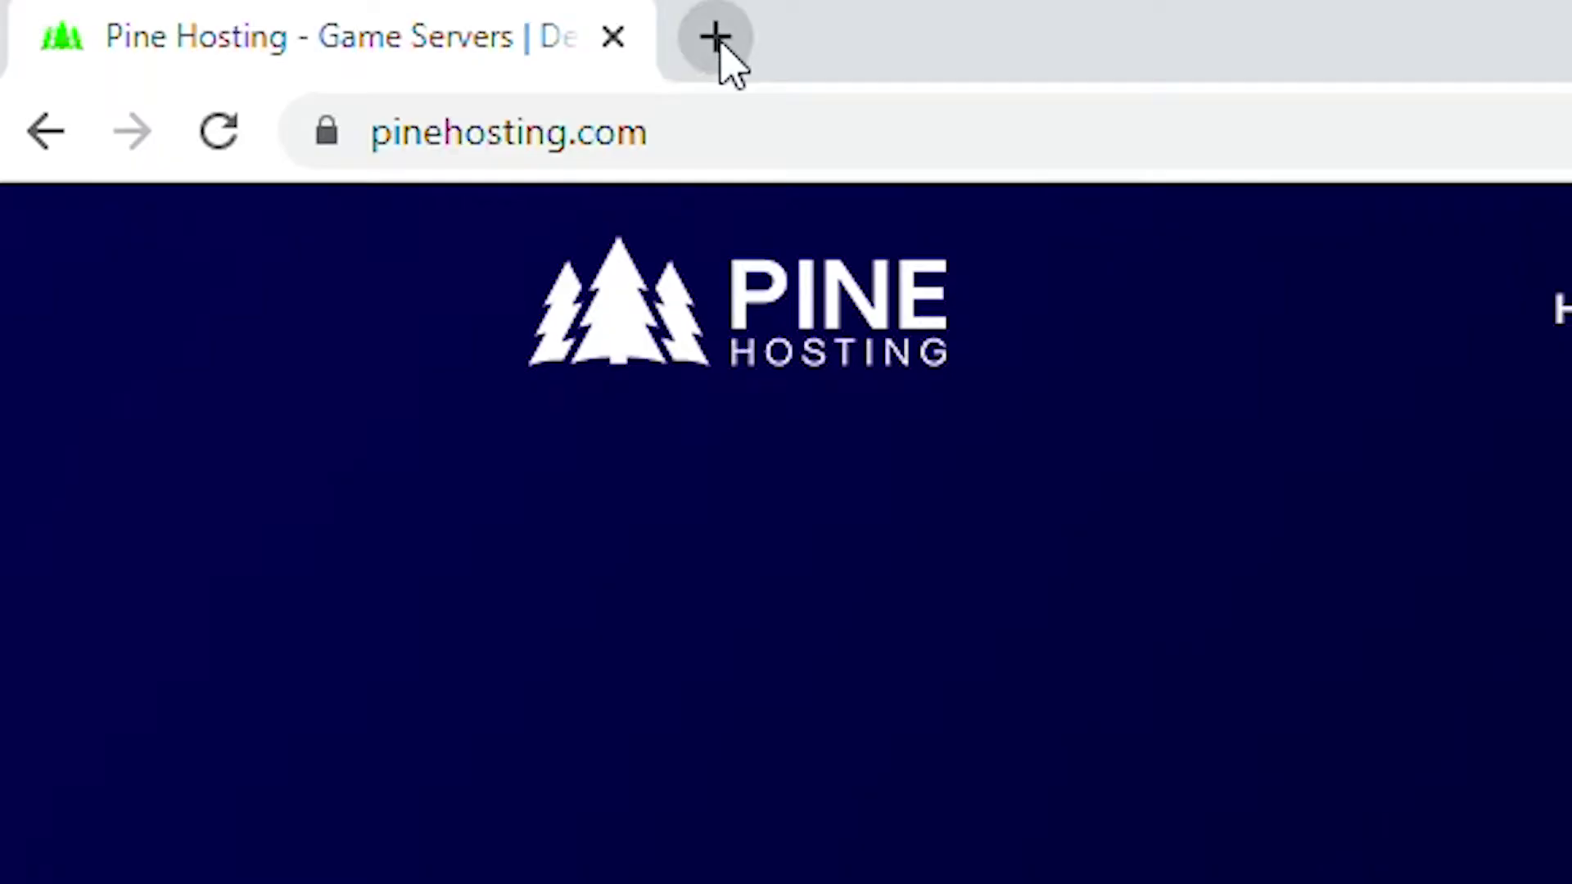
scroll(1346, 409, "down", 1)
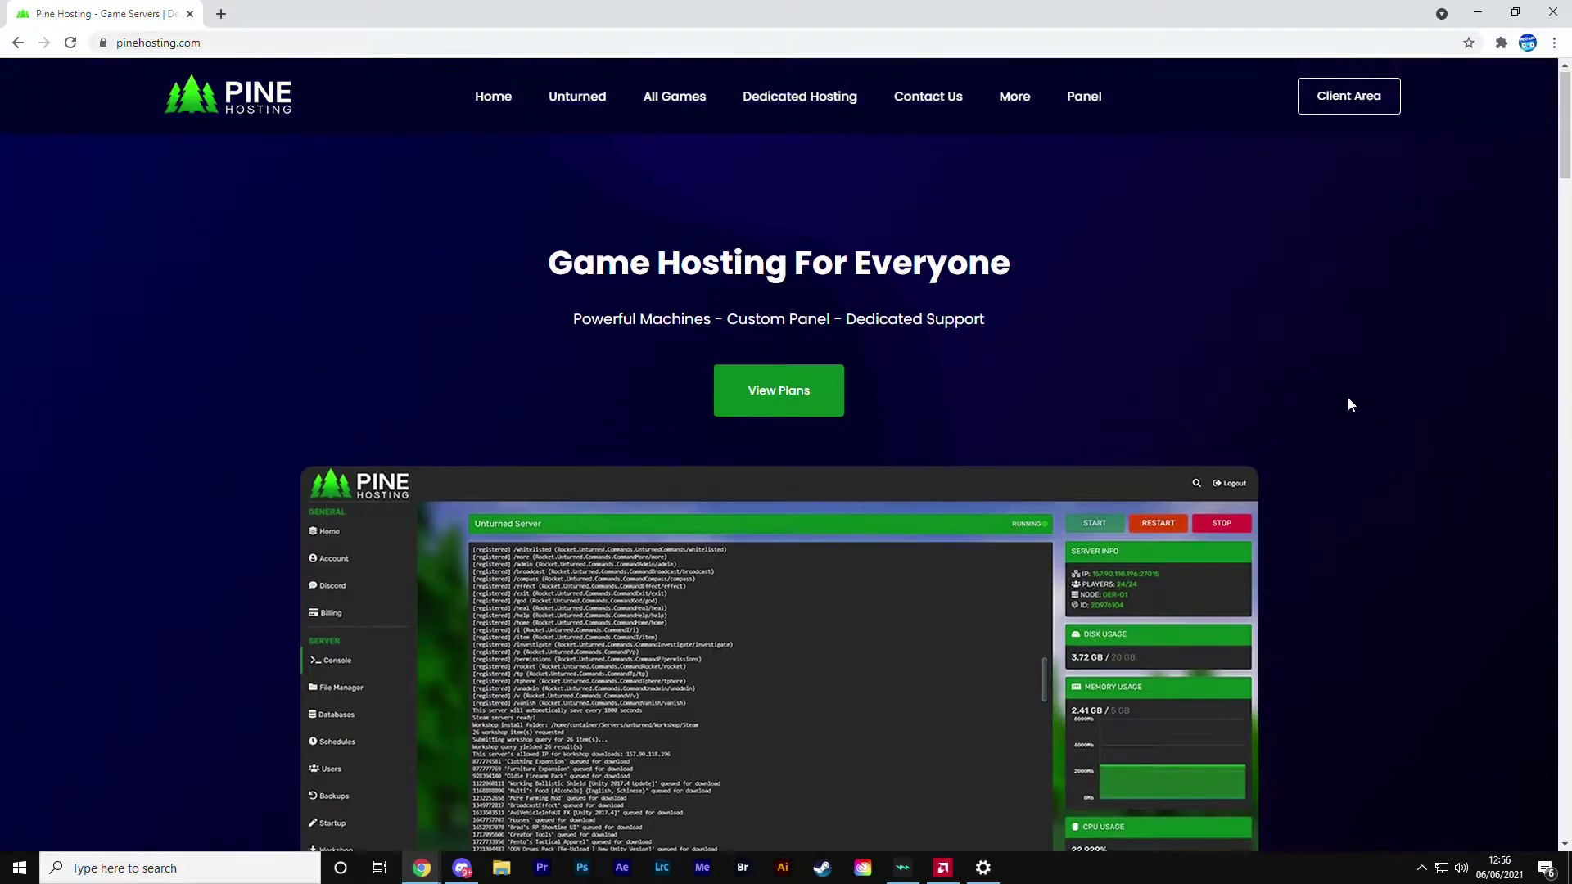
Browse All Games, pick Unturned, and start an Unturned server order
left_click(692, 106)
scroll(1062, 324, "down", 3)
scroll(883, 219, "down", 1)
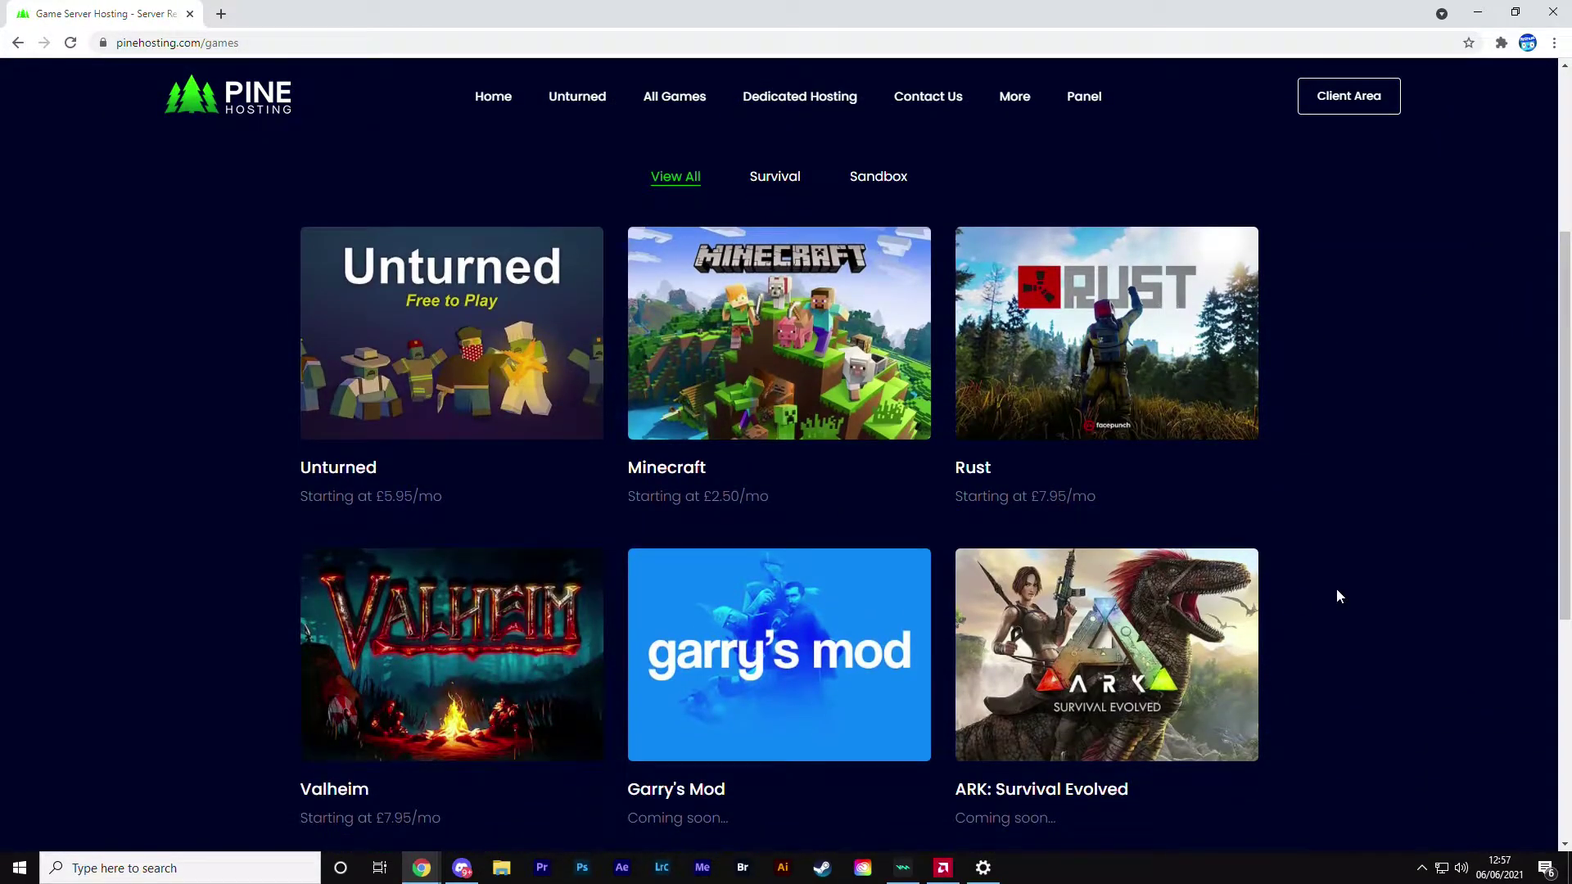
left_click(460, 374)
scroll(1219, 508, "down", 20)
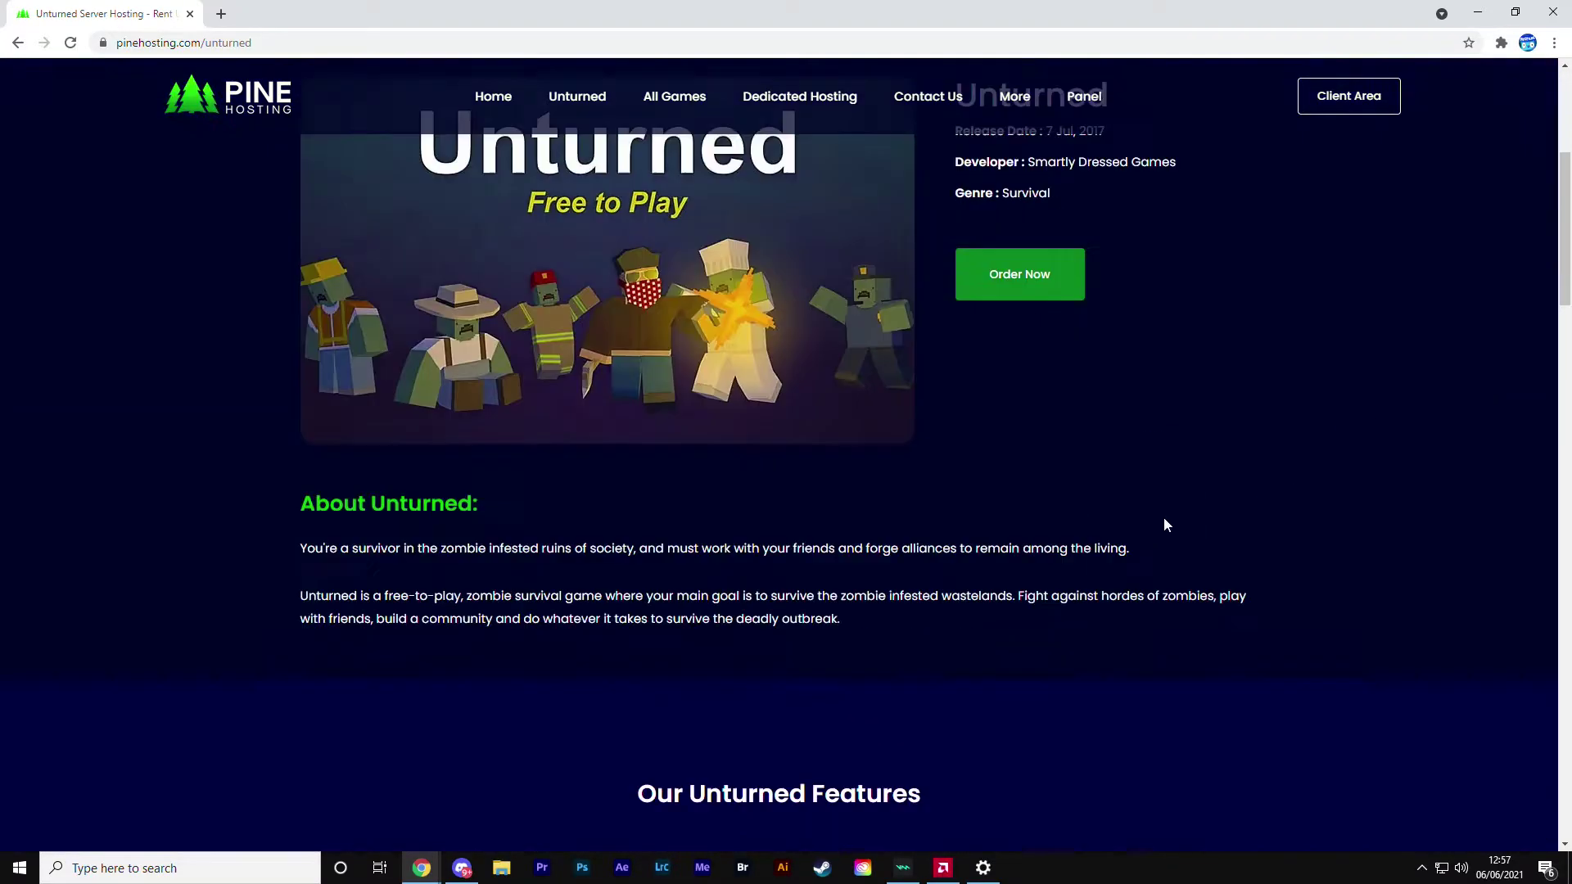
scroll(852, 459, "up", 4)
scroll(852, 460, "up", 15)
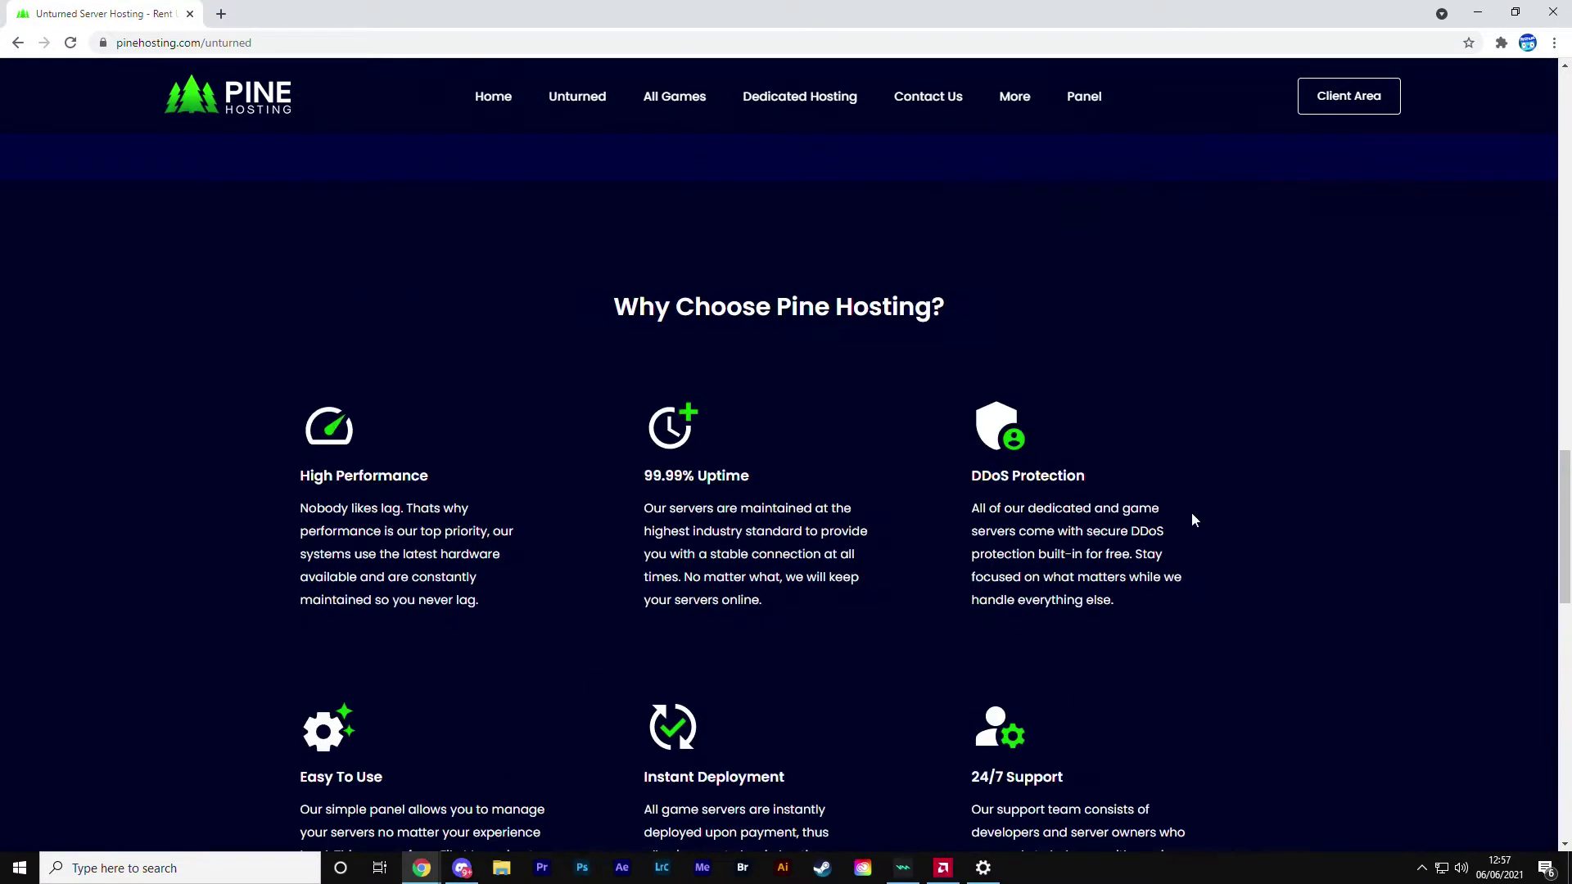
left_click(1023, 689)
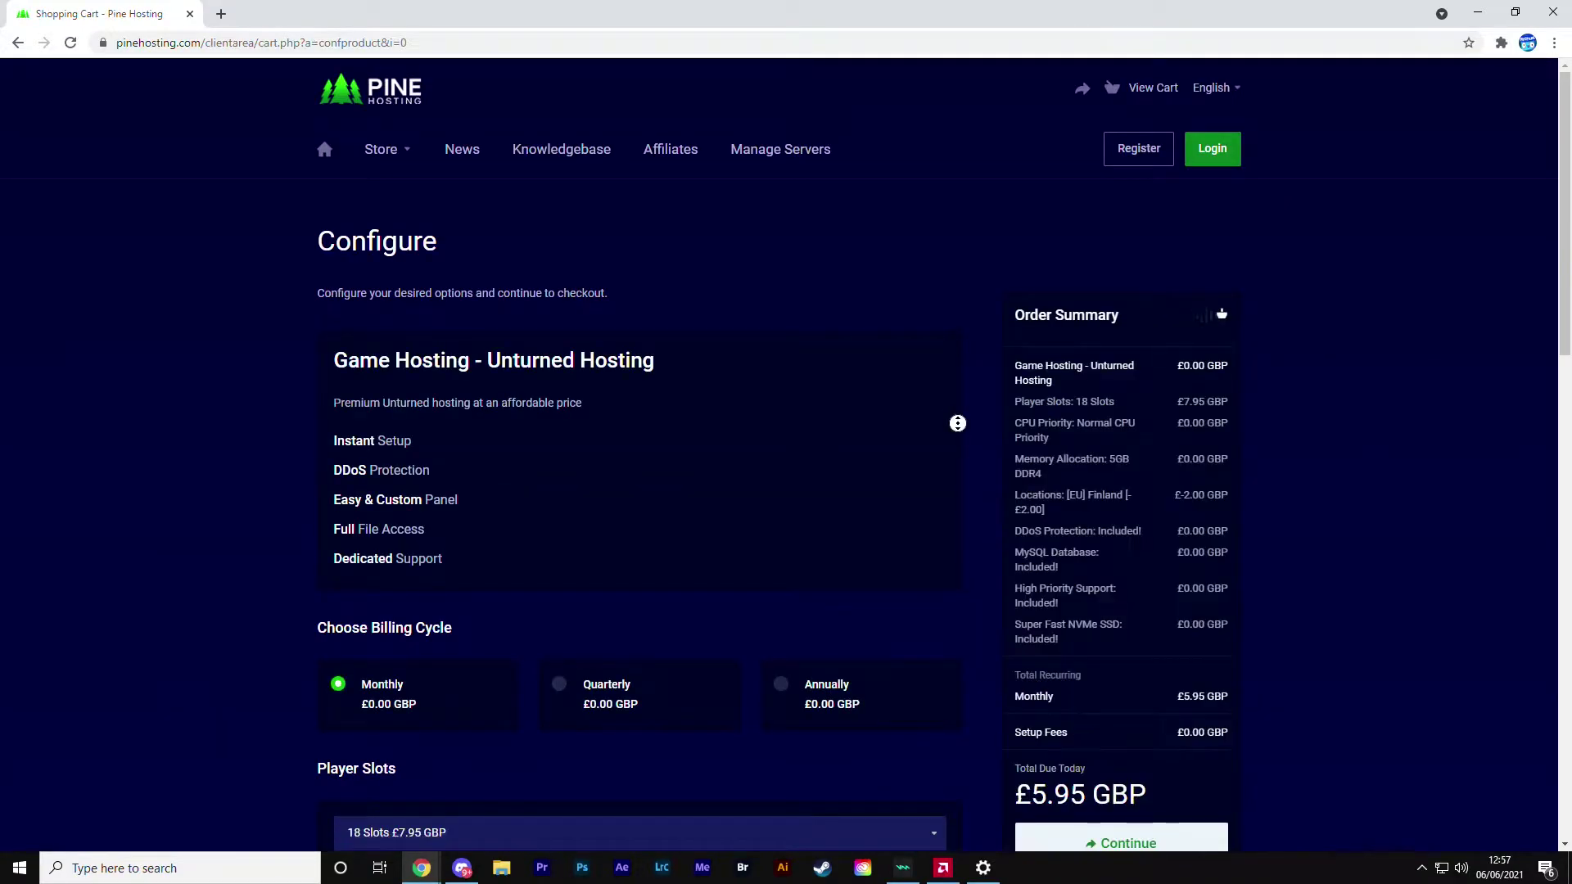
Review the player slot options and keep Normal CPU Priority
scroll(956, 453, "down", 3)
scroll(944, 508, "down", 1)
left_click(765, 558)
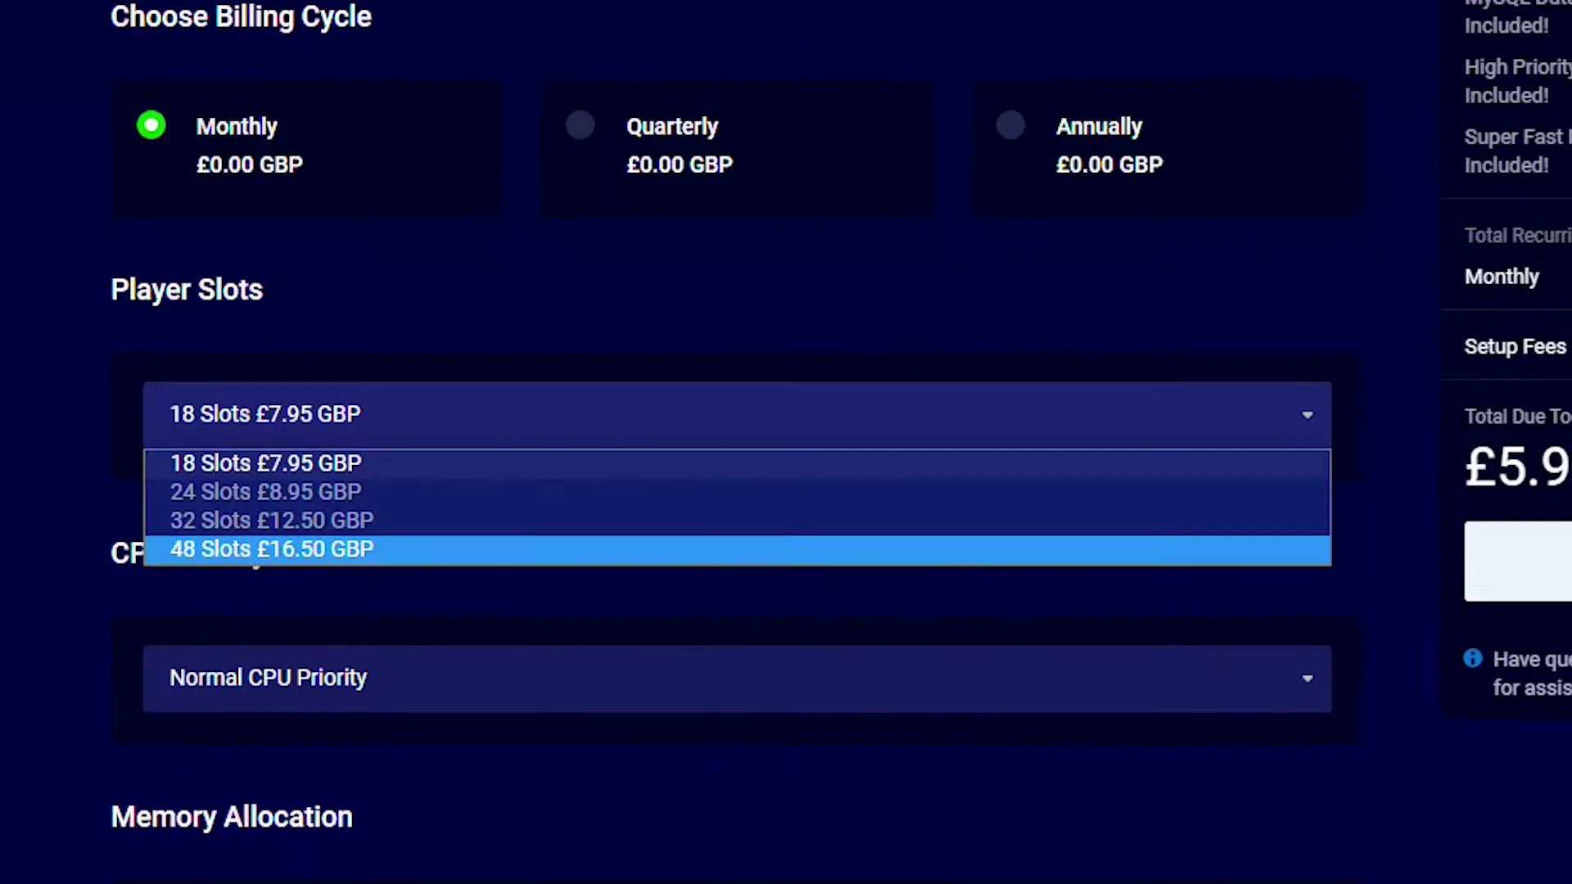
left_click(401, 527)
left_click(487, 381)
left_click(206, 526)
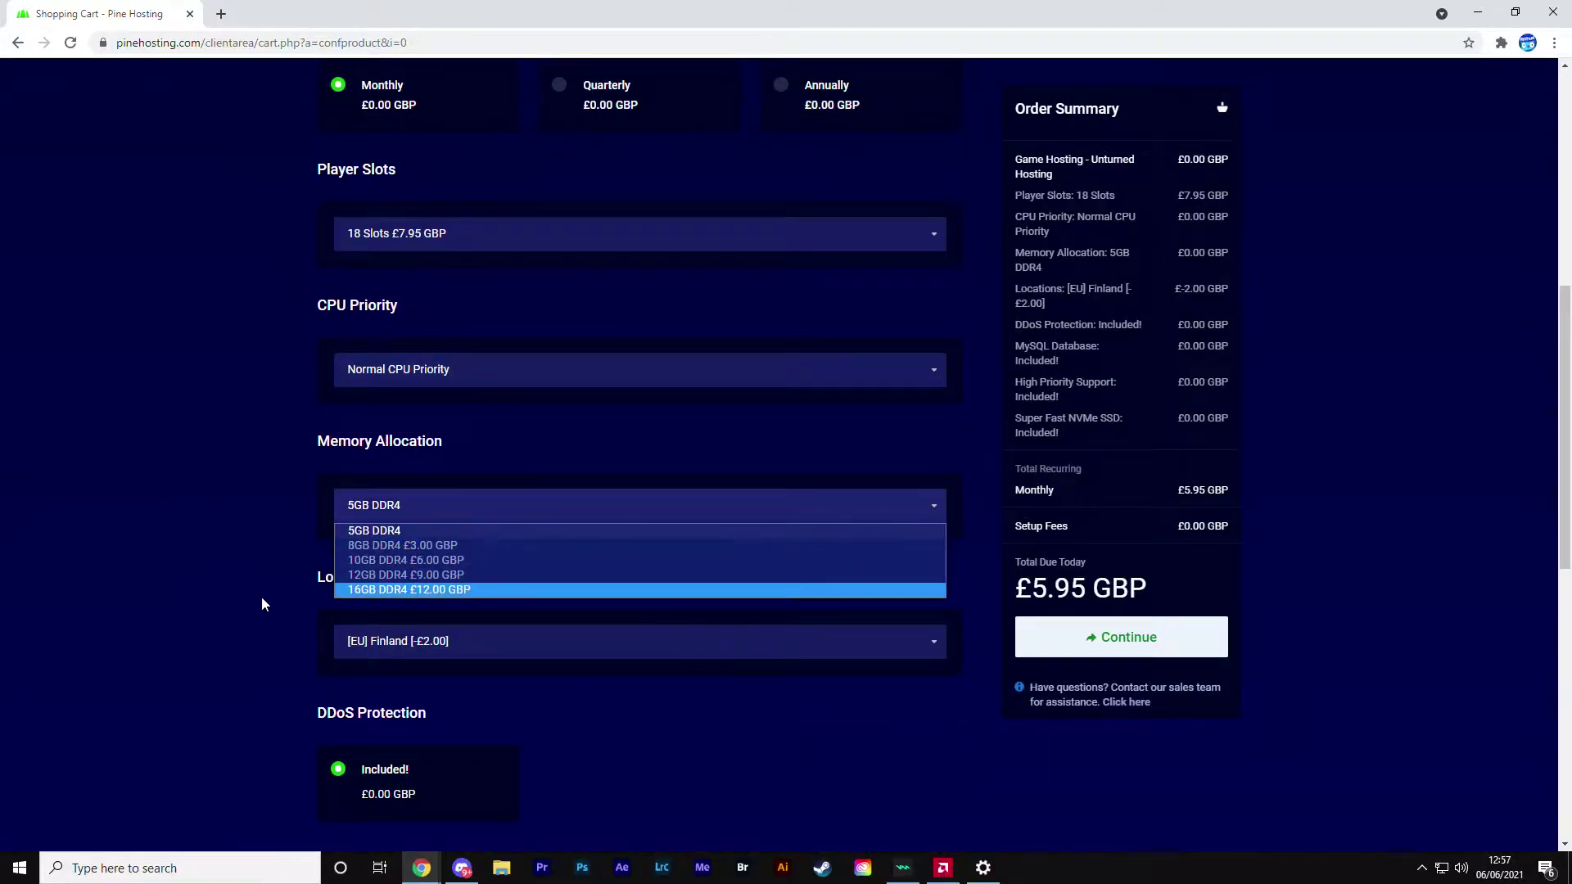
scroll(470, 642, "down", 2)
Set the server location to [EU] Germany
left_click(478, 475)
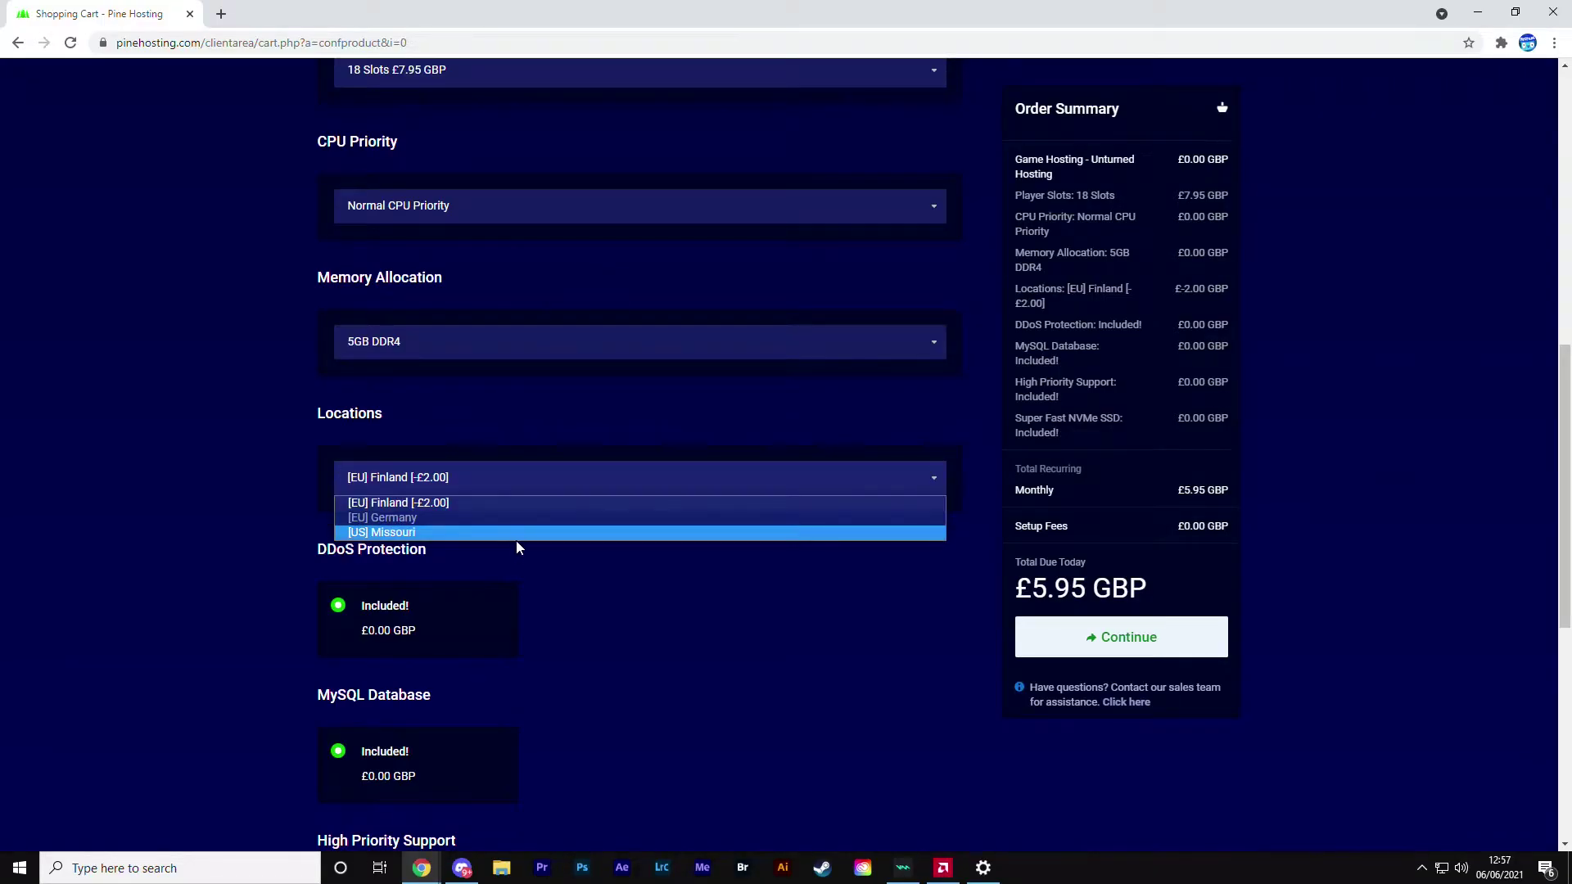
left_click(439, 519)
scroll(922, 596, "down", 6)
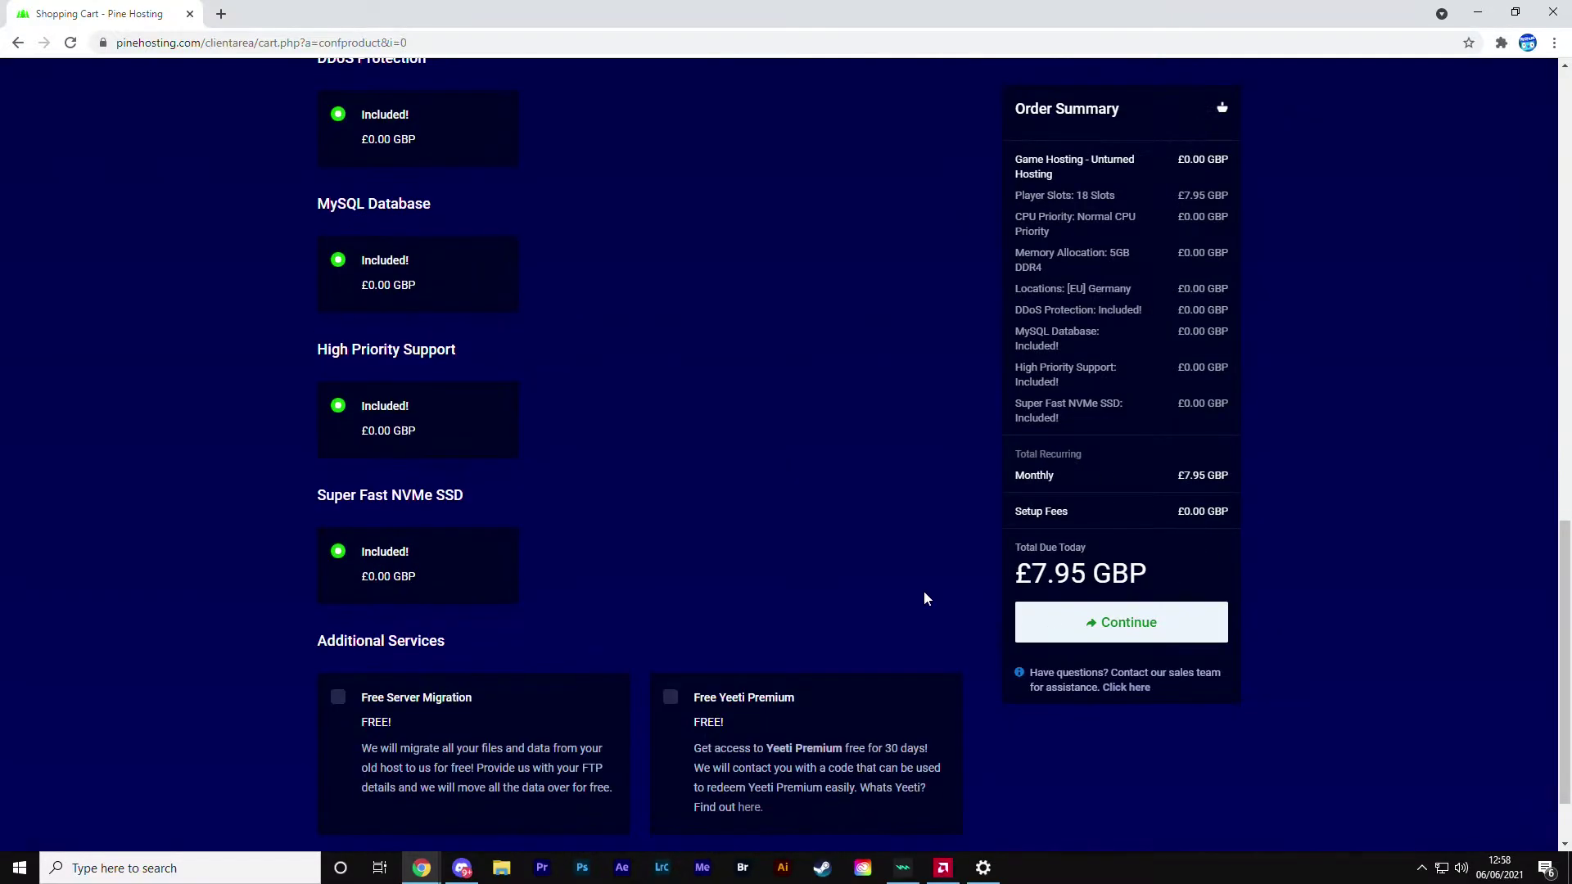
scroll(775, 516, "up", 6)
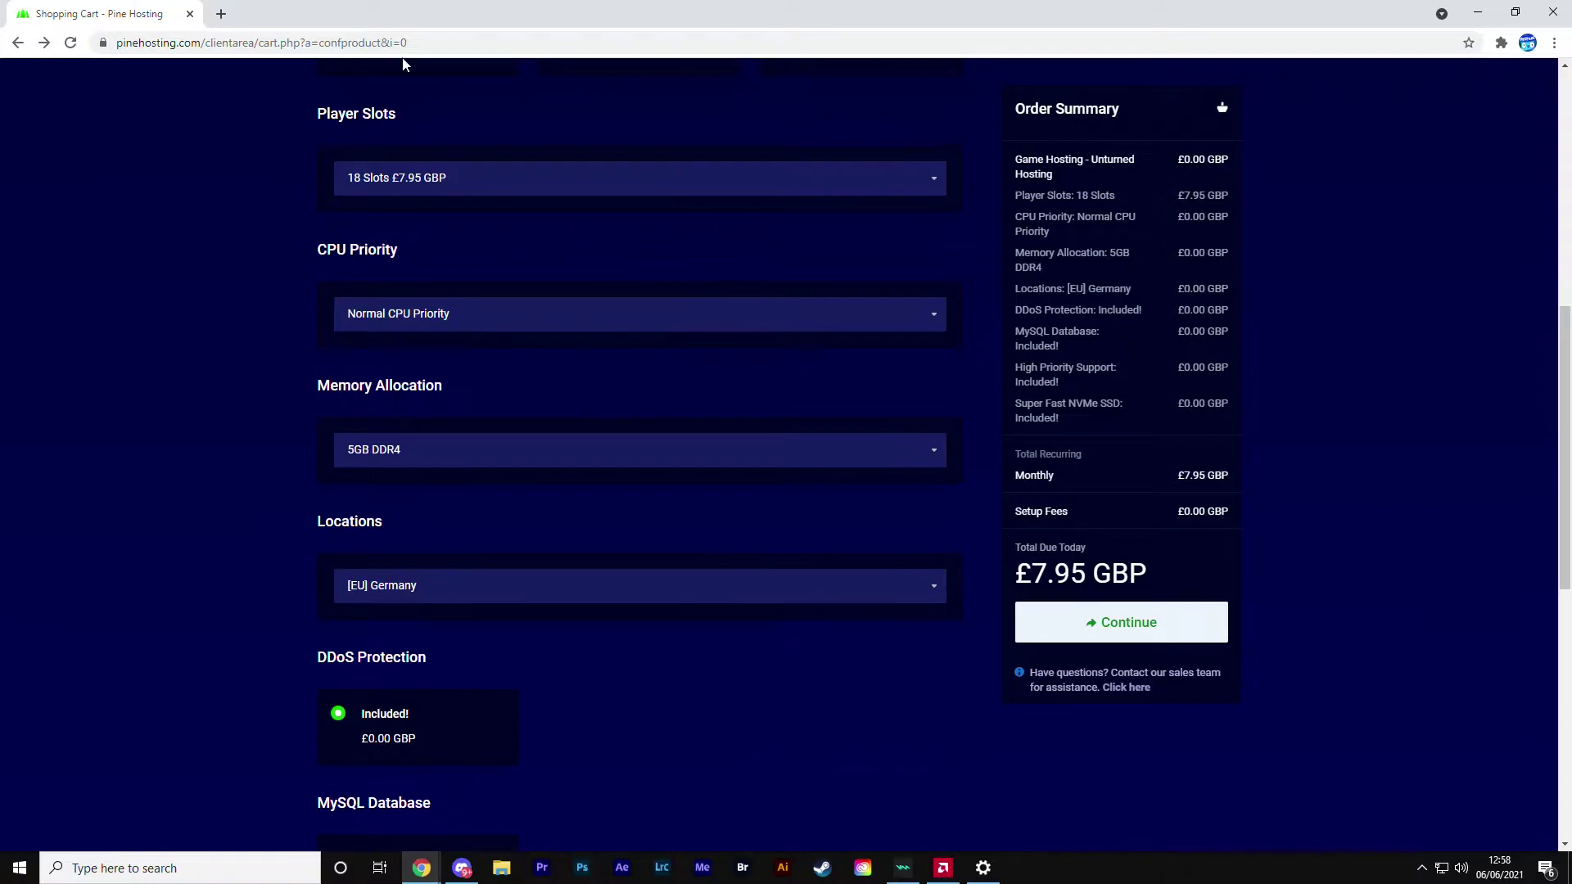
scroll(981, 563, "down", 2)
scroll(821, 621, "down", 5)
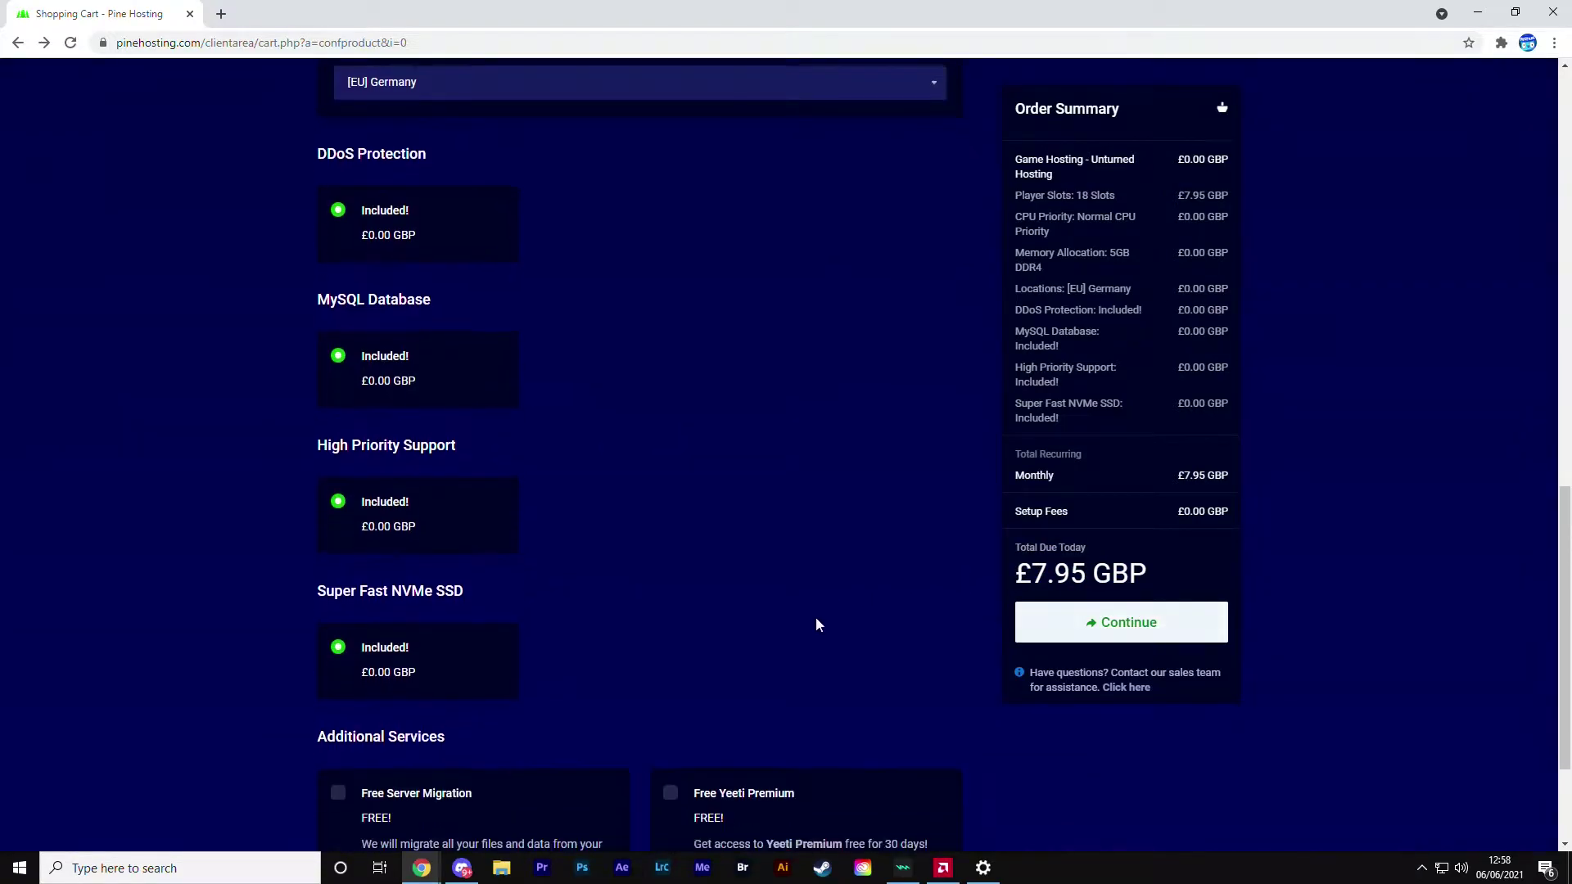
Add Free Server Migration and Free Yeeti Premium, then continue to checkout
left_click(337, 604)
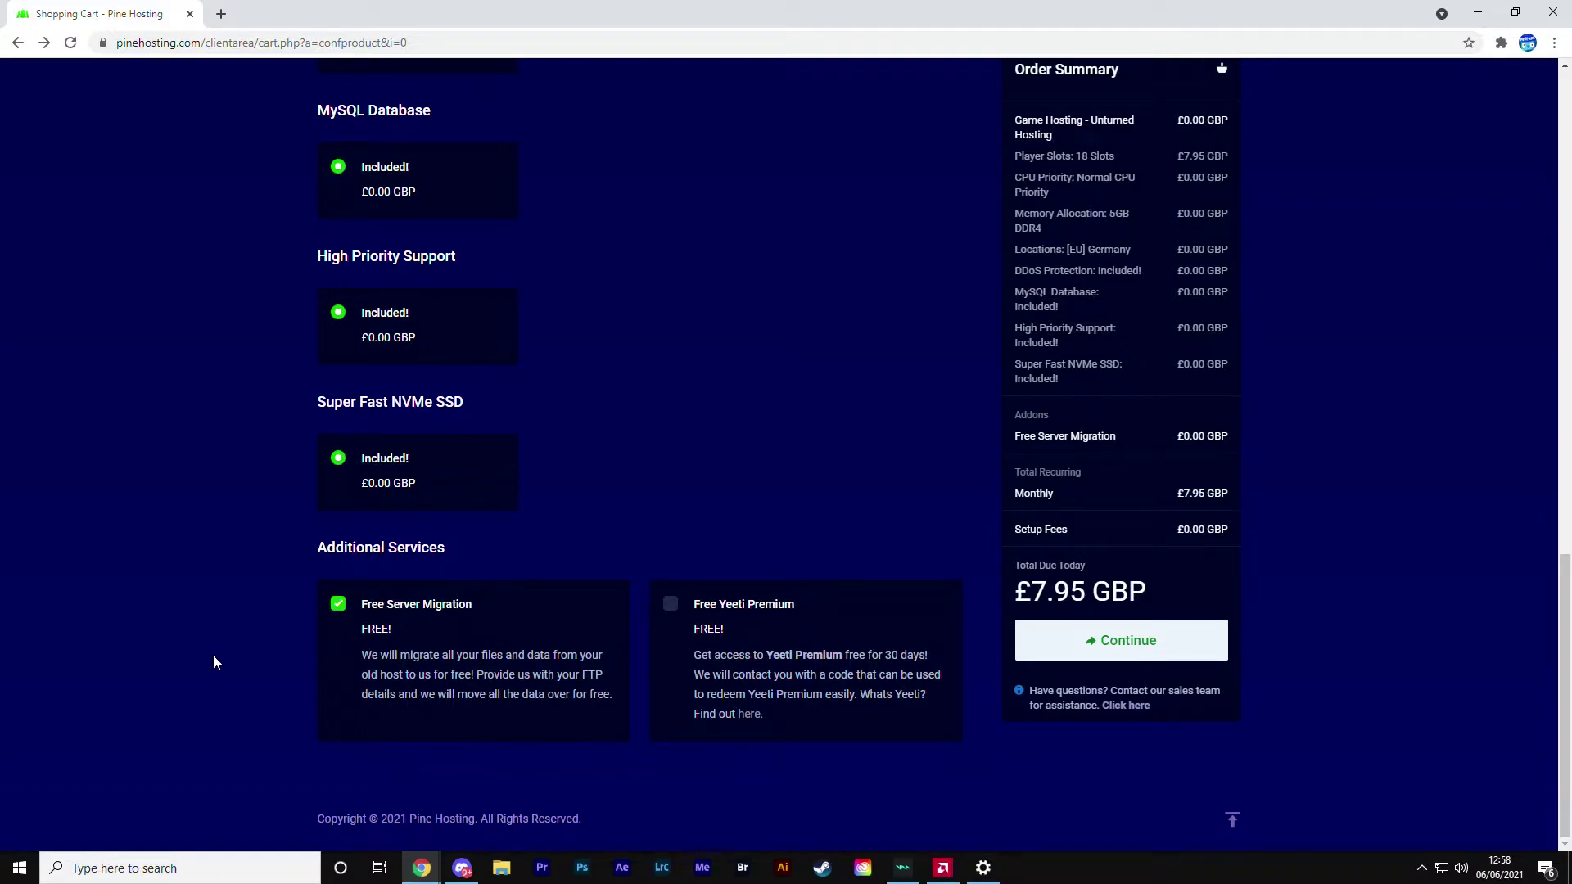
left_click(750, 610)
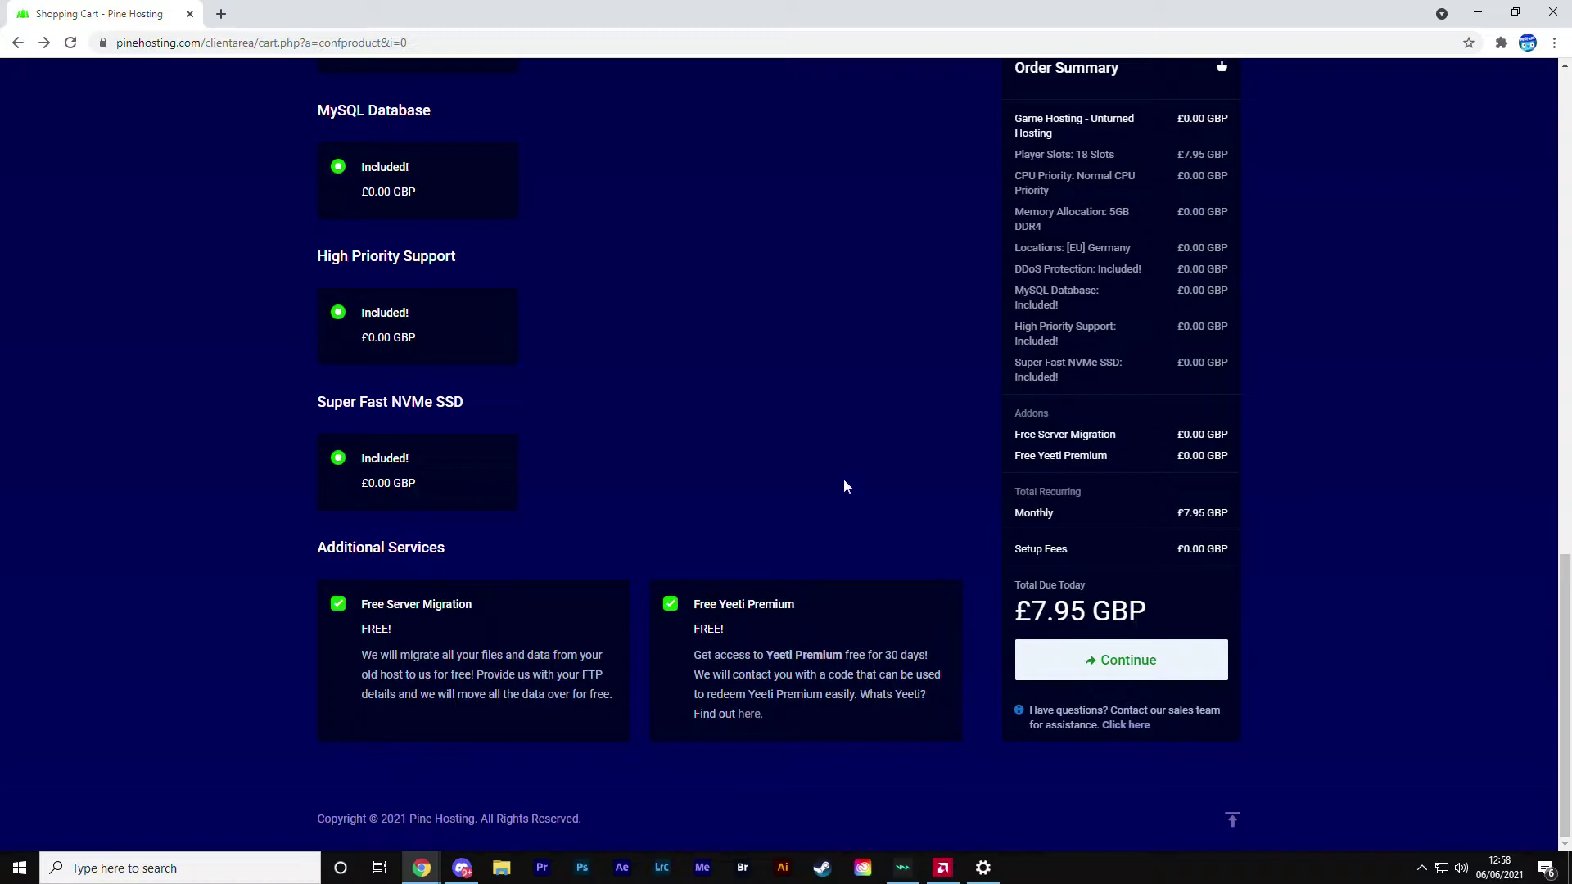
scroll(667, 639, "up", 1)
scroll(609, 628, "down", 1)
left_click(1158, 668)
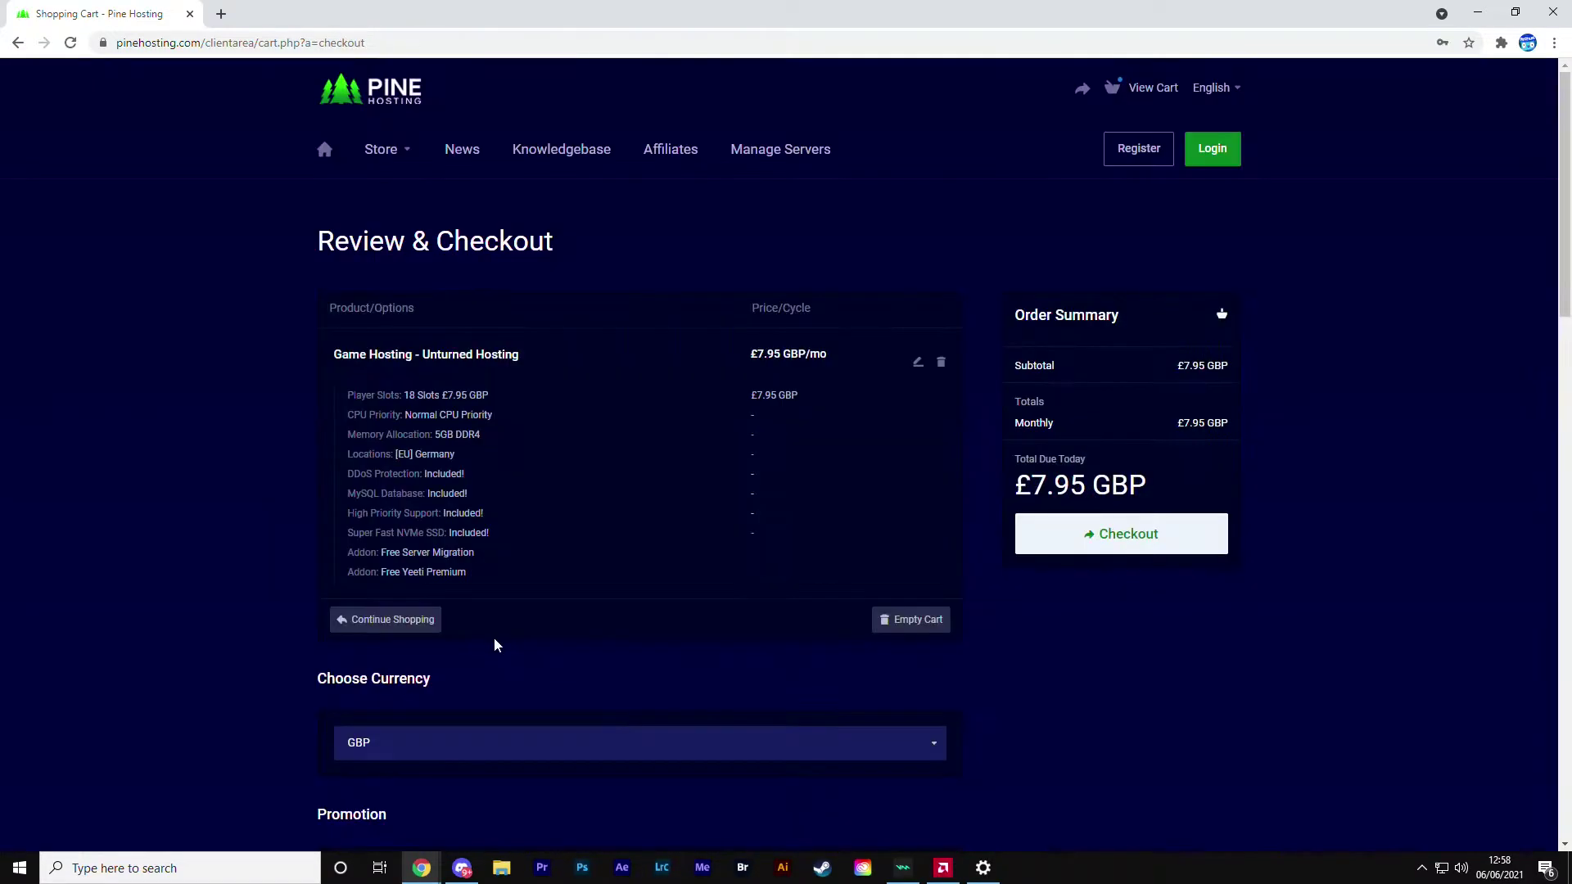
Check the available currencies, keep GBP, and scroll down to Billing Details
scroll(631, 467, "down", 4)
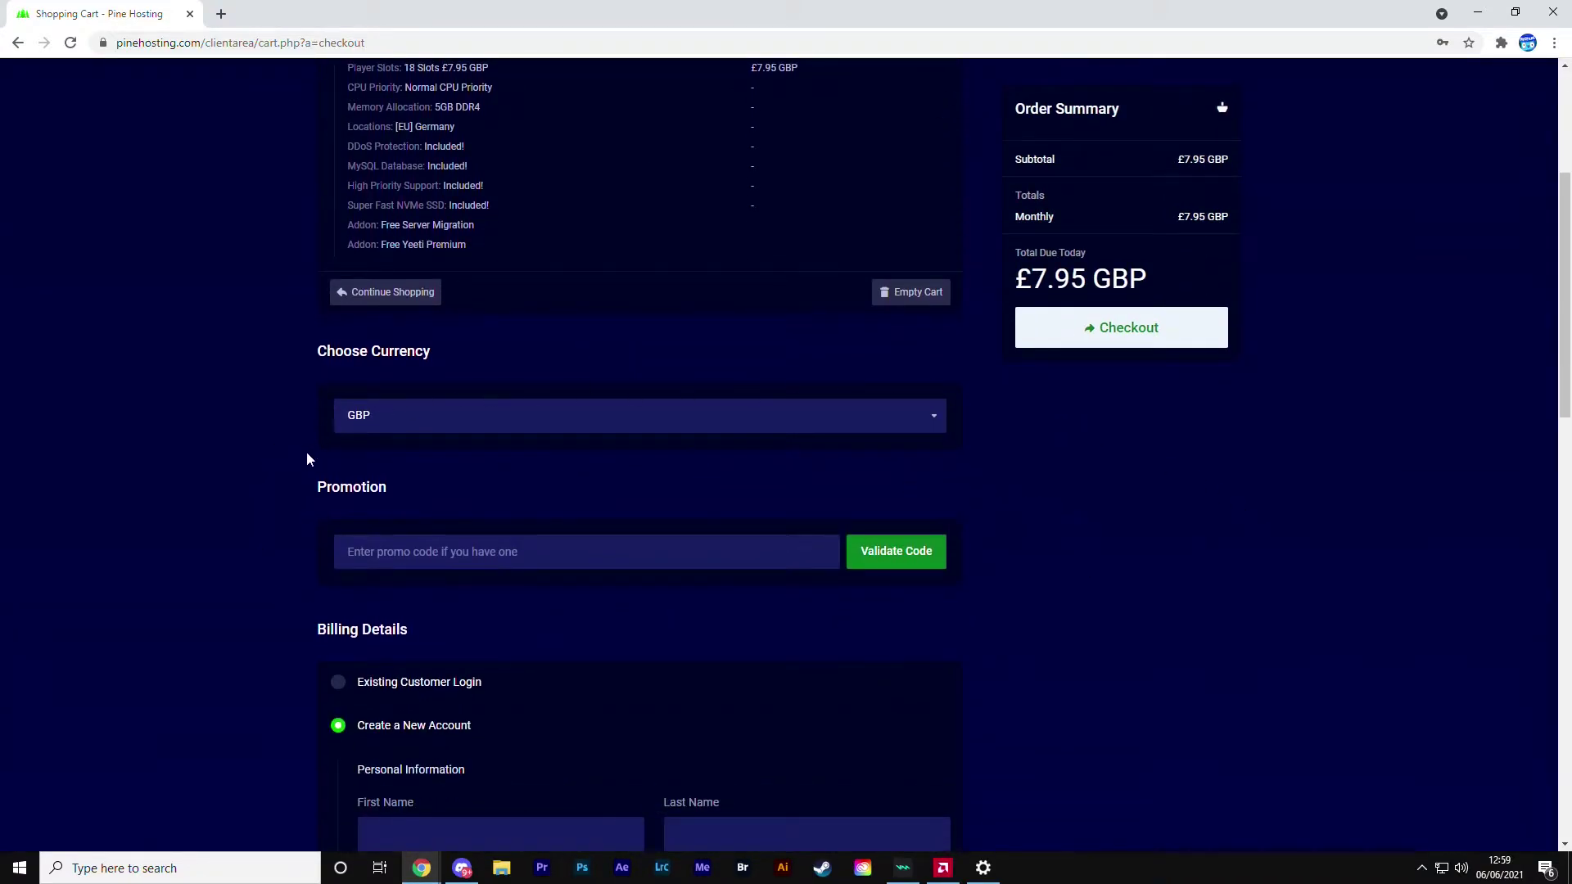
scroll(1094, 671, "down", 2)
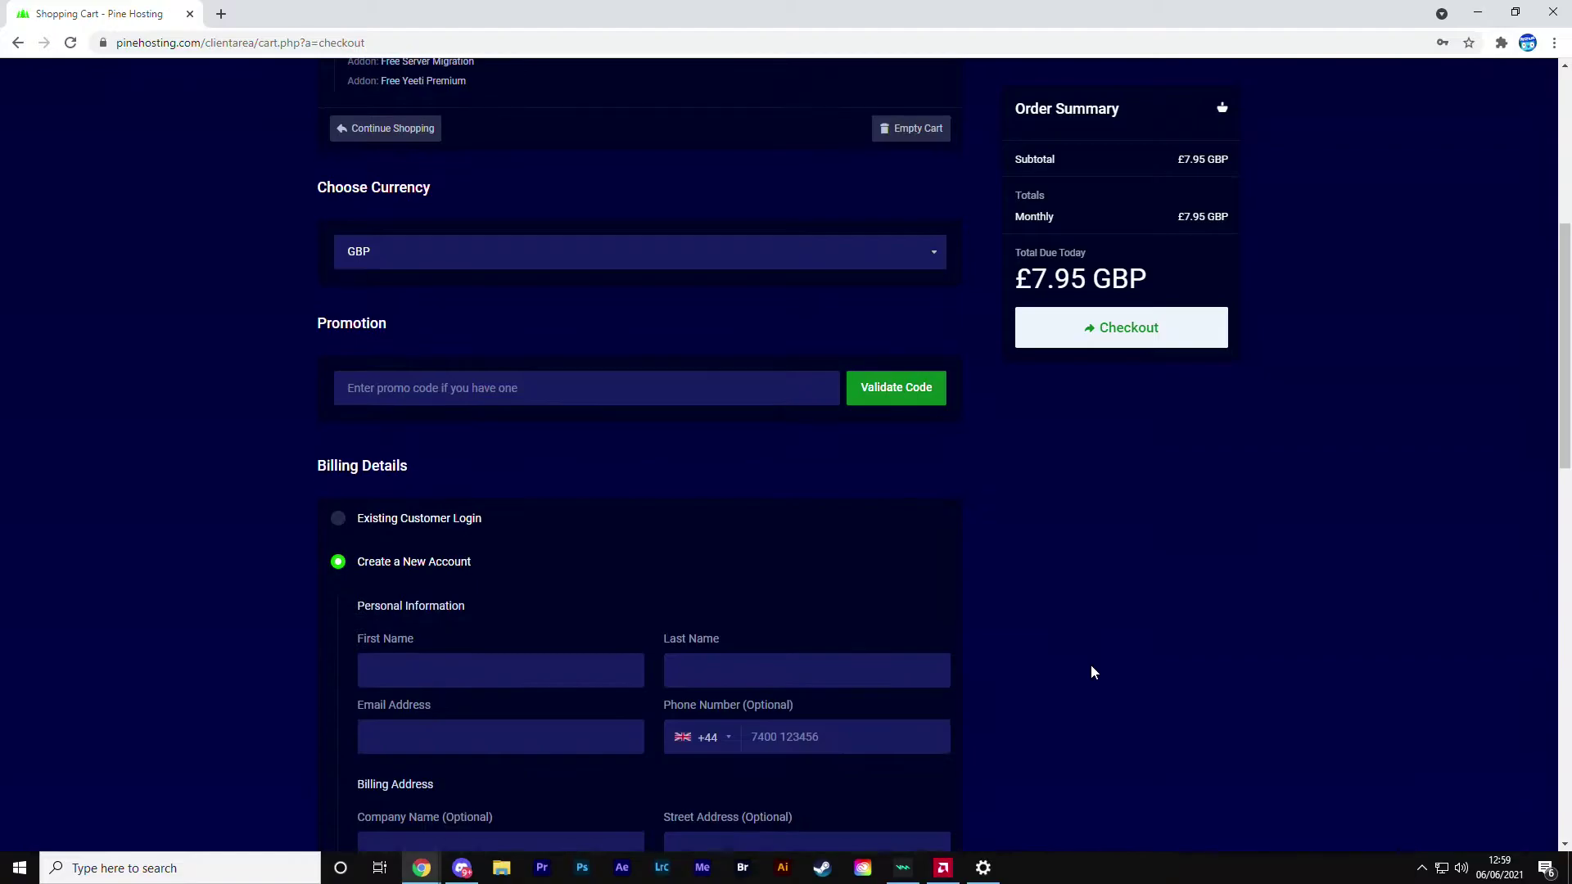
left_click(473, 255)
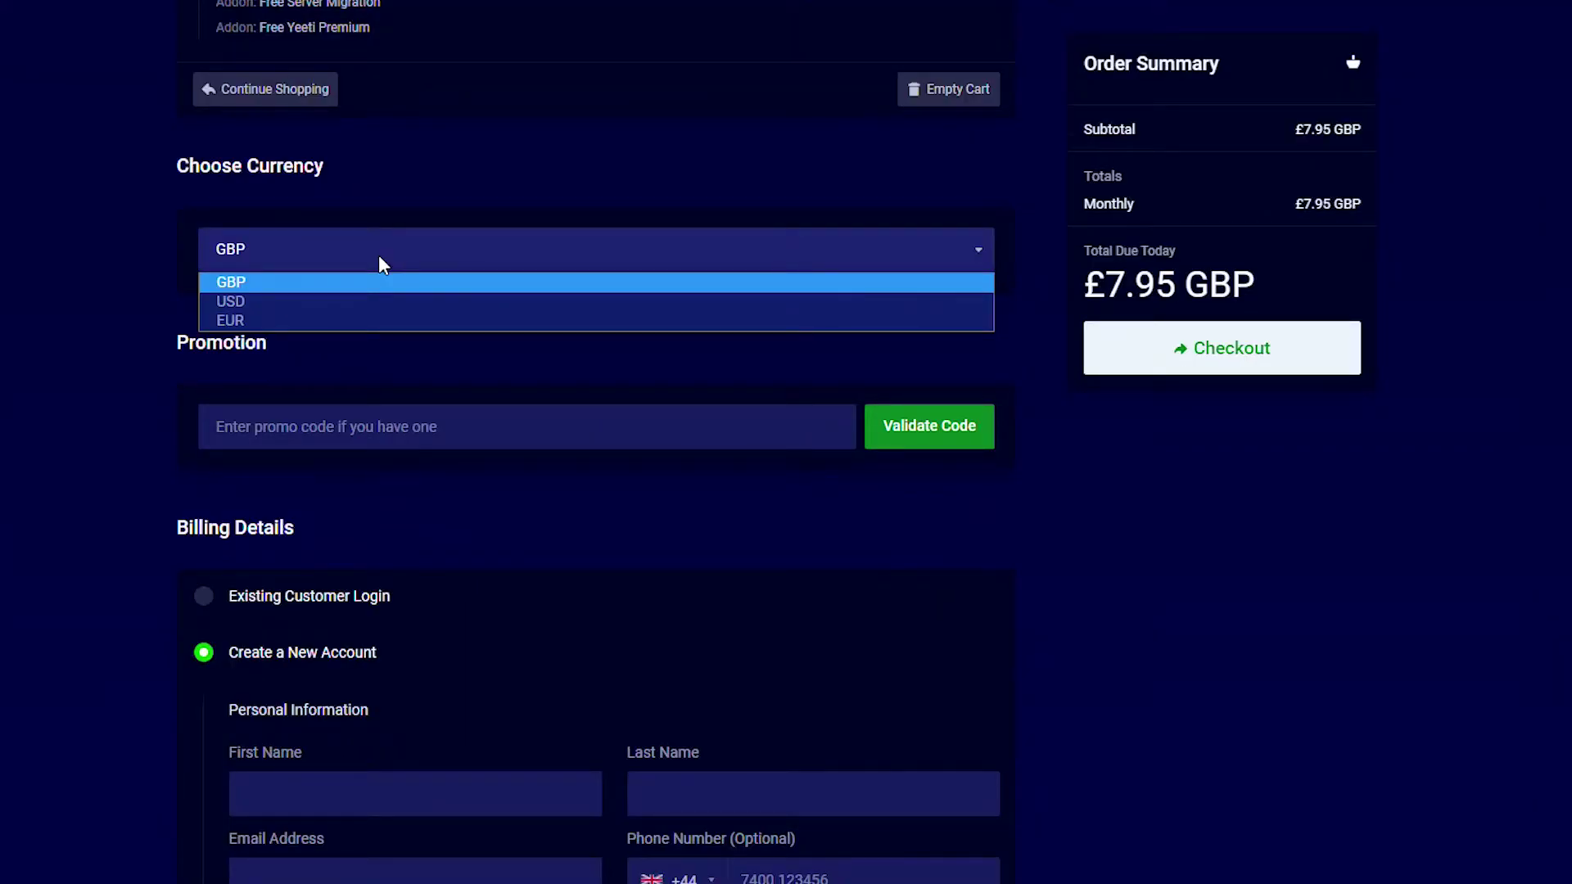
scroll(1193, 227, "down", 4)
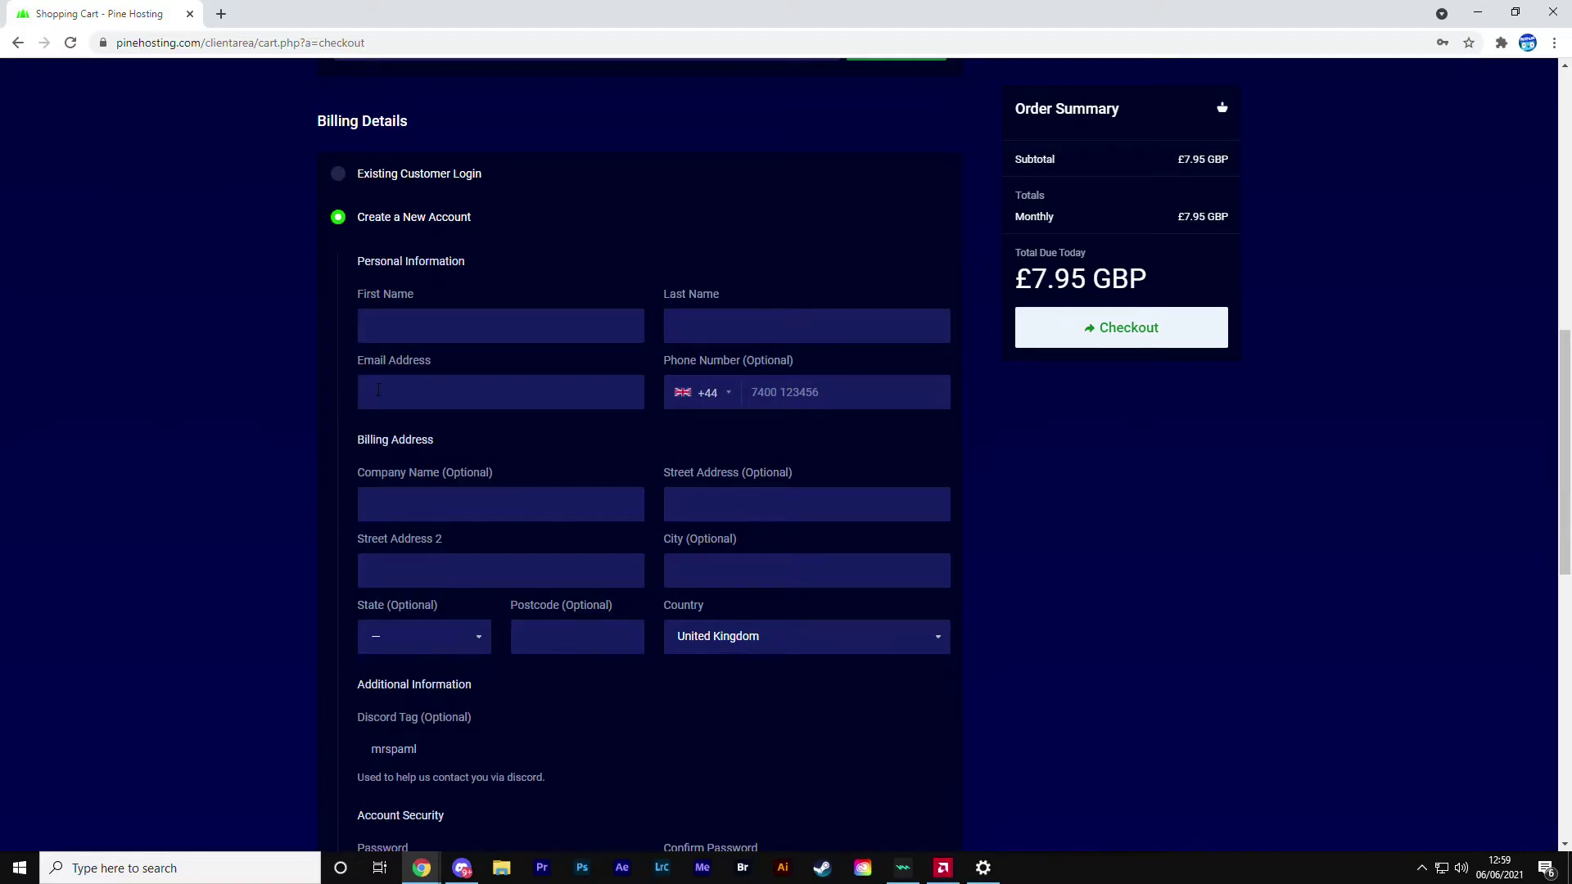
Retype the new account password in the Confirm Password field at checkout
scroll(378, 390, "down", 4)
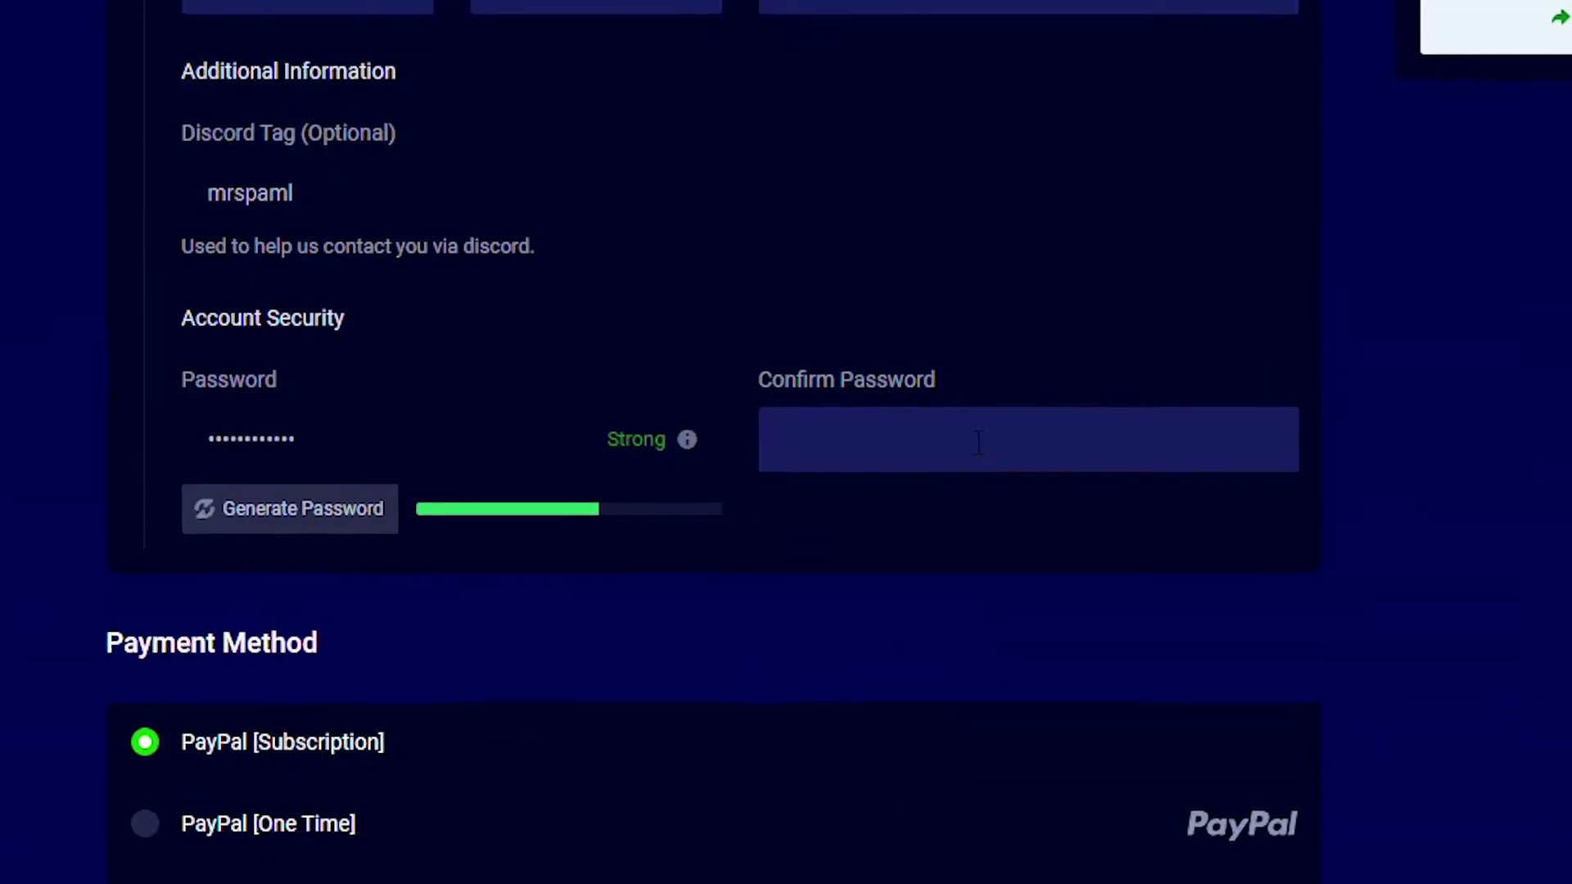
left_click(978, 449)
type("*********")
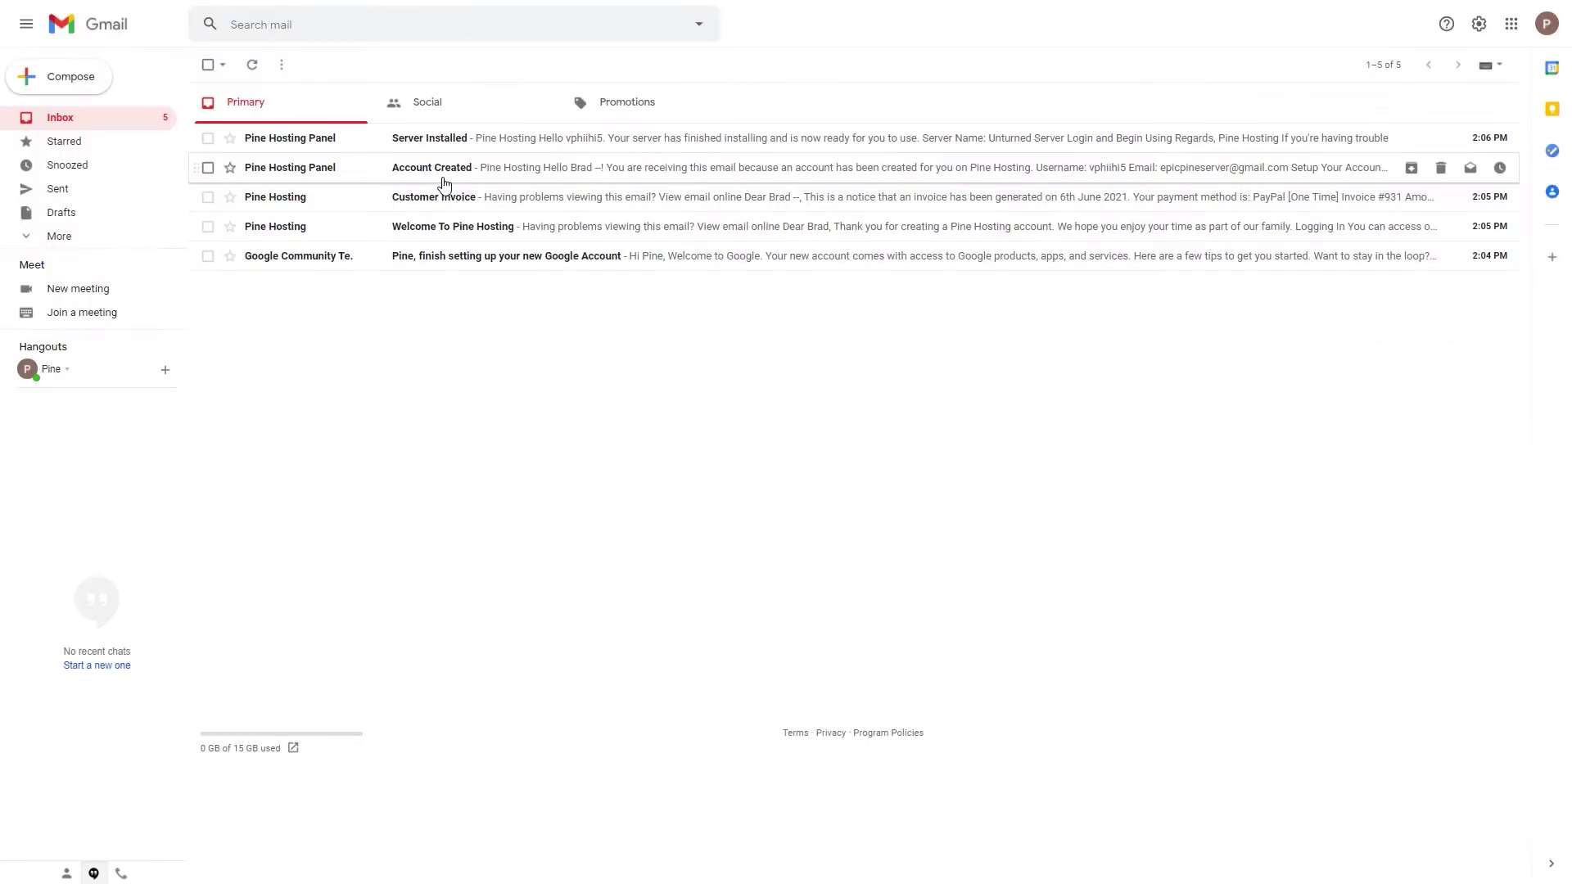
Open the Account Created email, select the panel username, and follow Setup Your Account
left_click(445, 184)
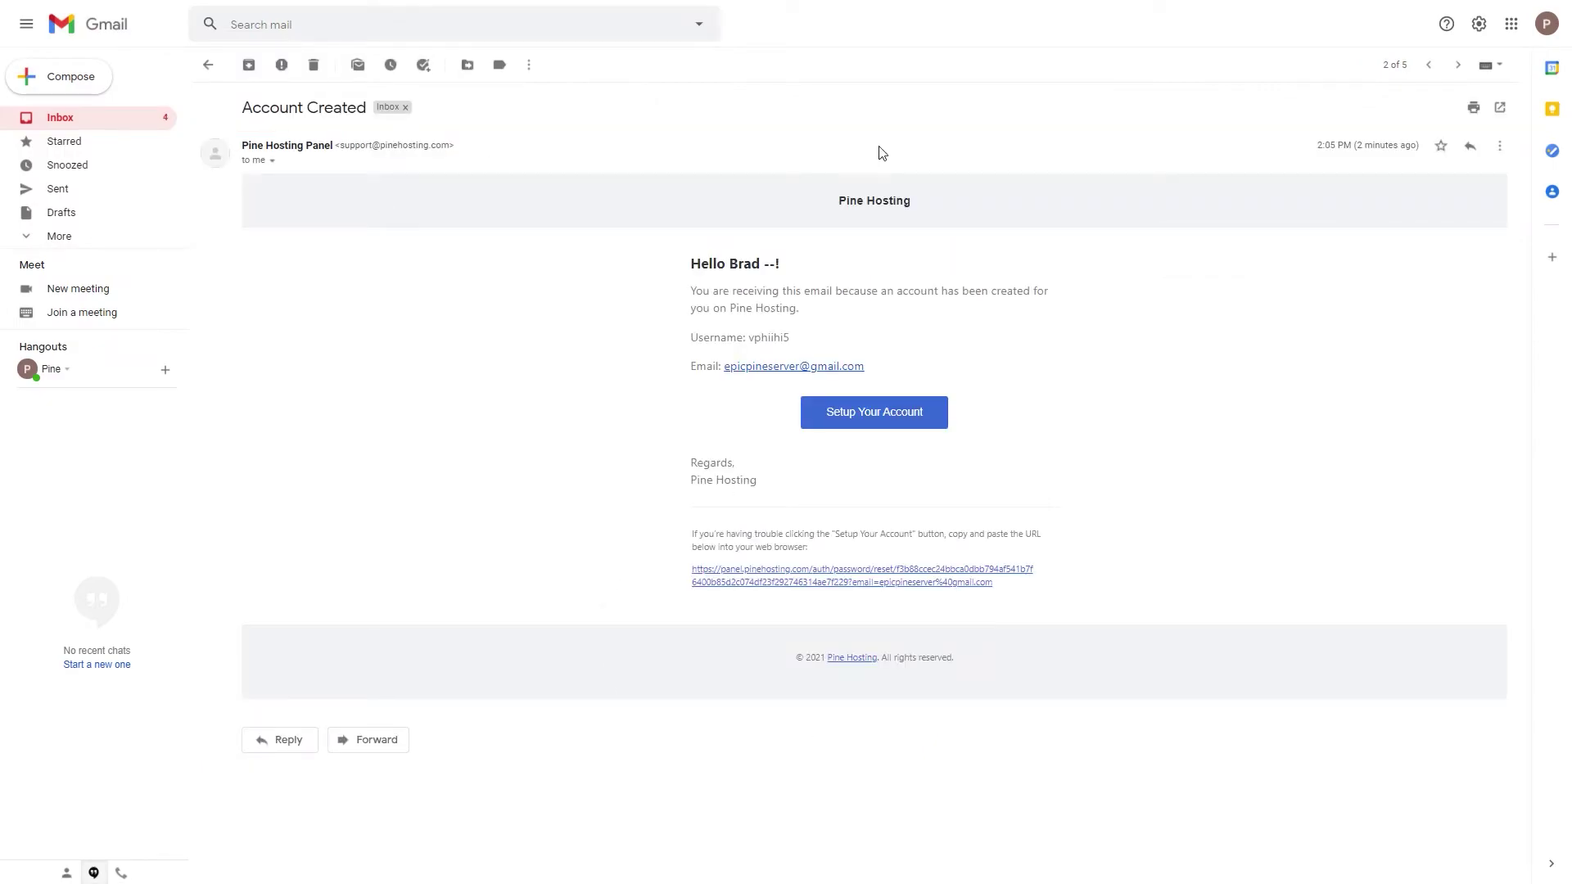
double_click(768, 338)
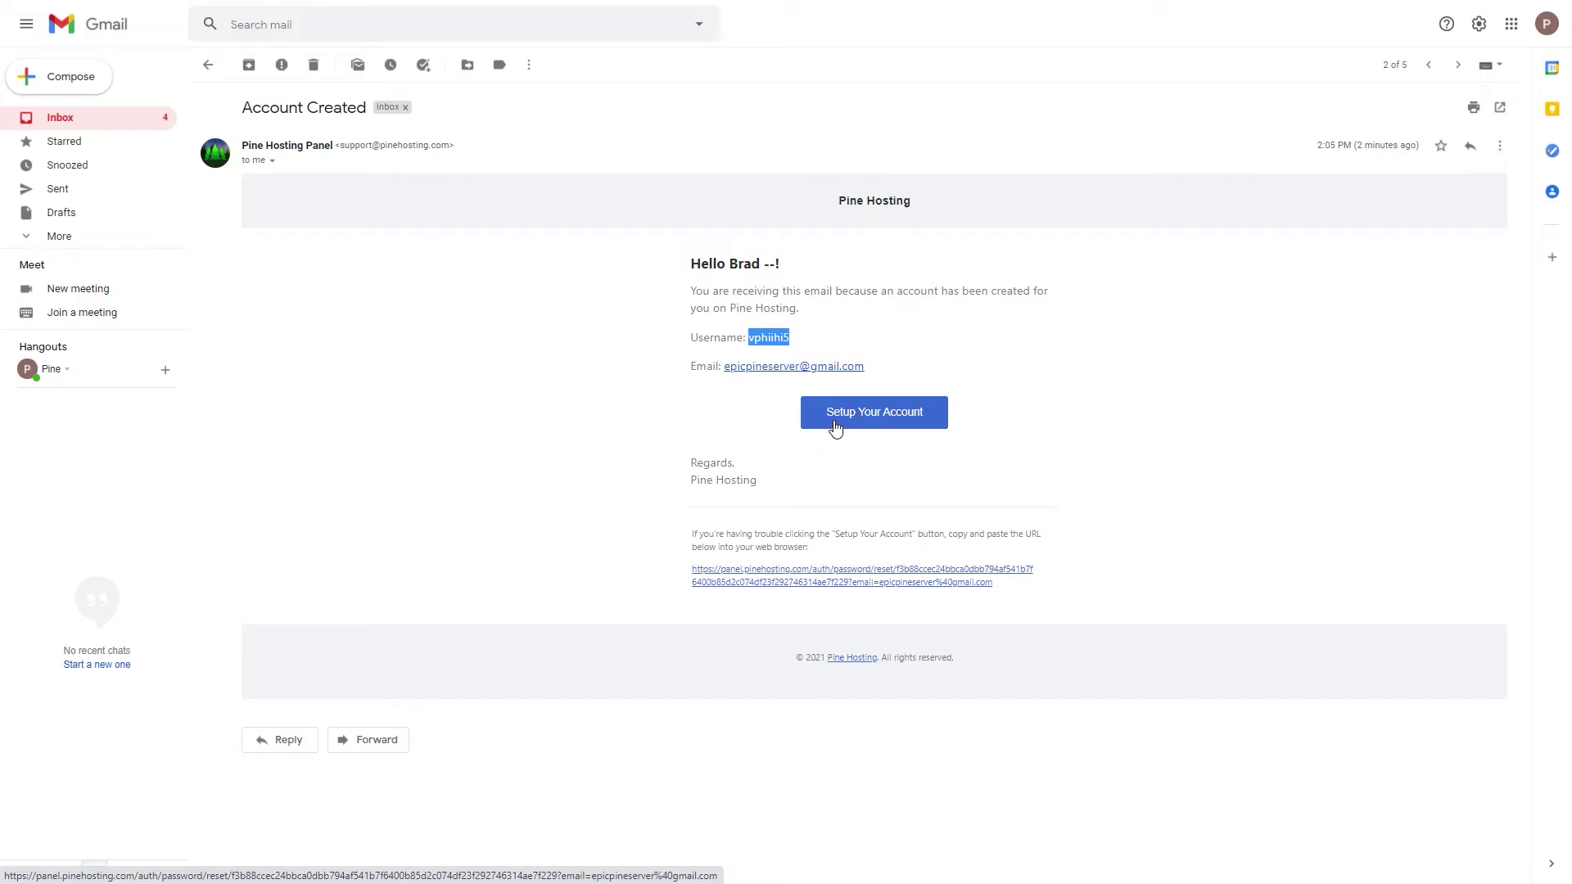
left_click(816, 430)
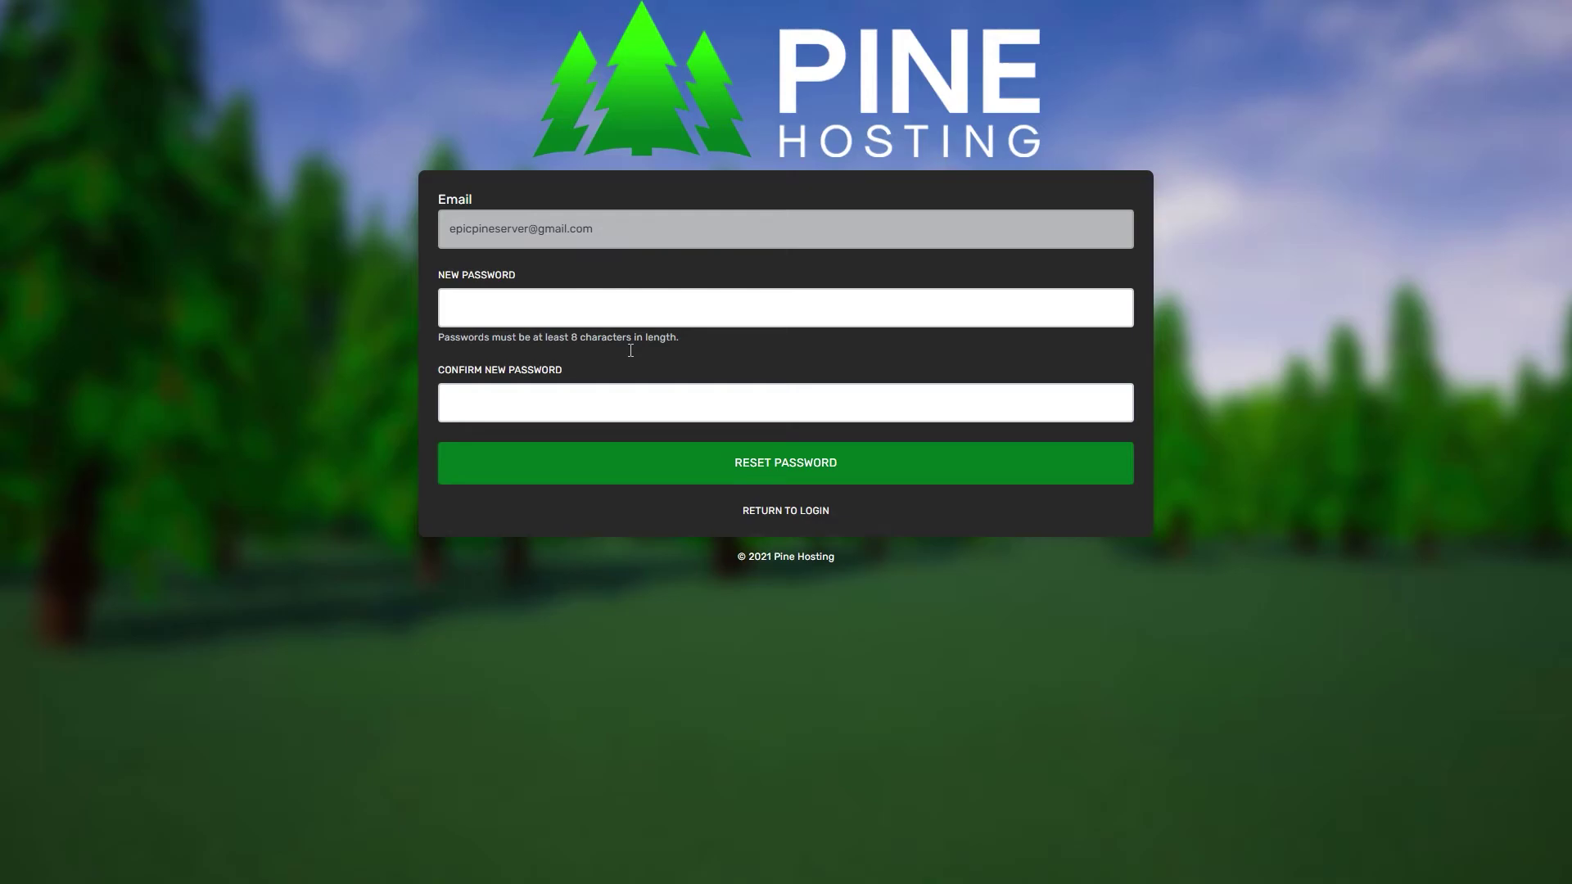
Enter a new panel password, repeat it in Confirm New Password, and submit Reset Password
left_click(664, 316)
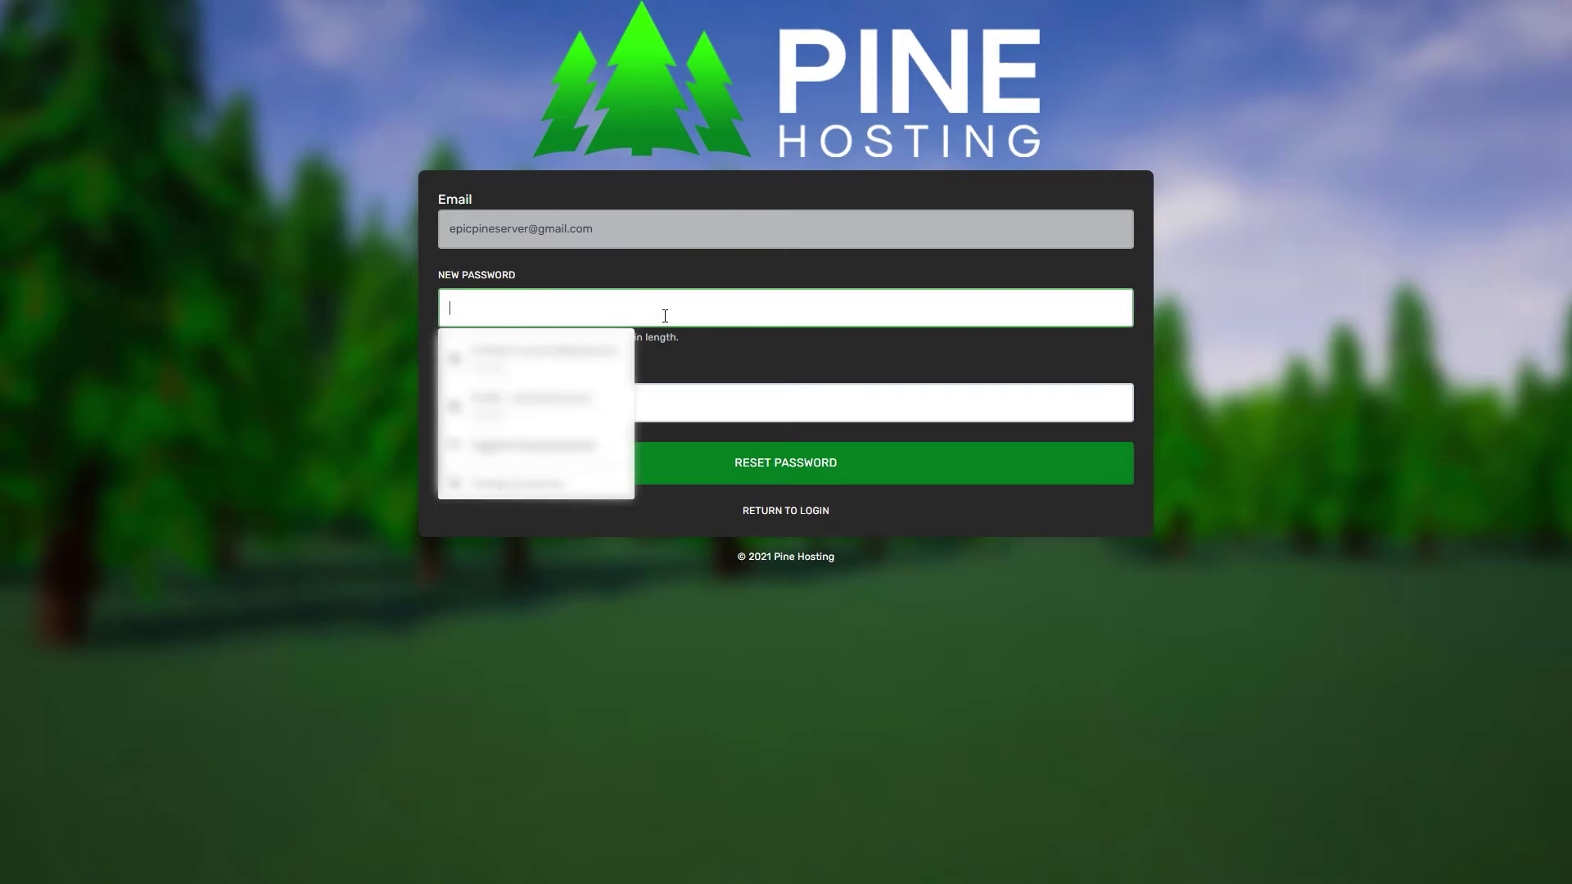
type("•••••••")
key("Tab")
key("ctrl+v")
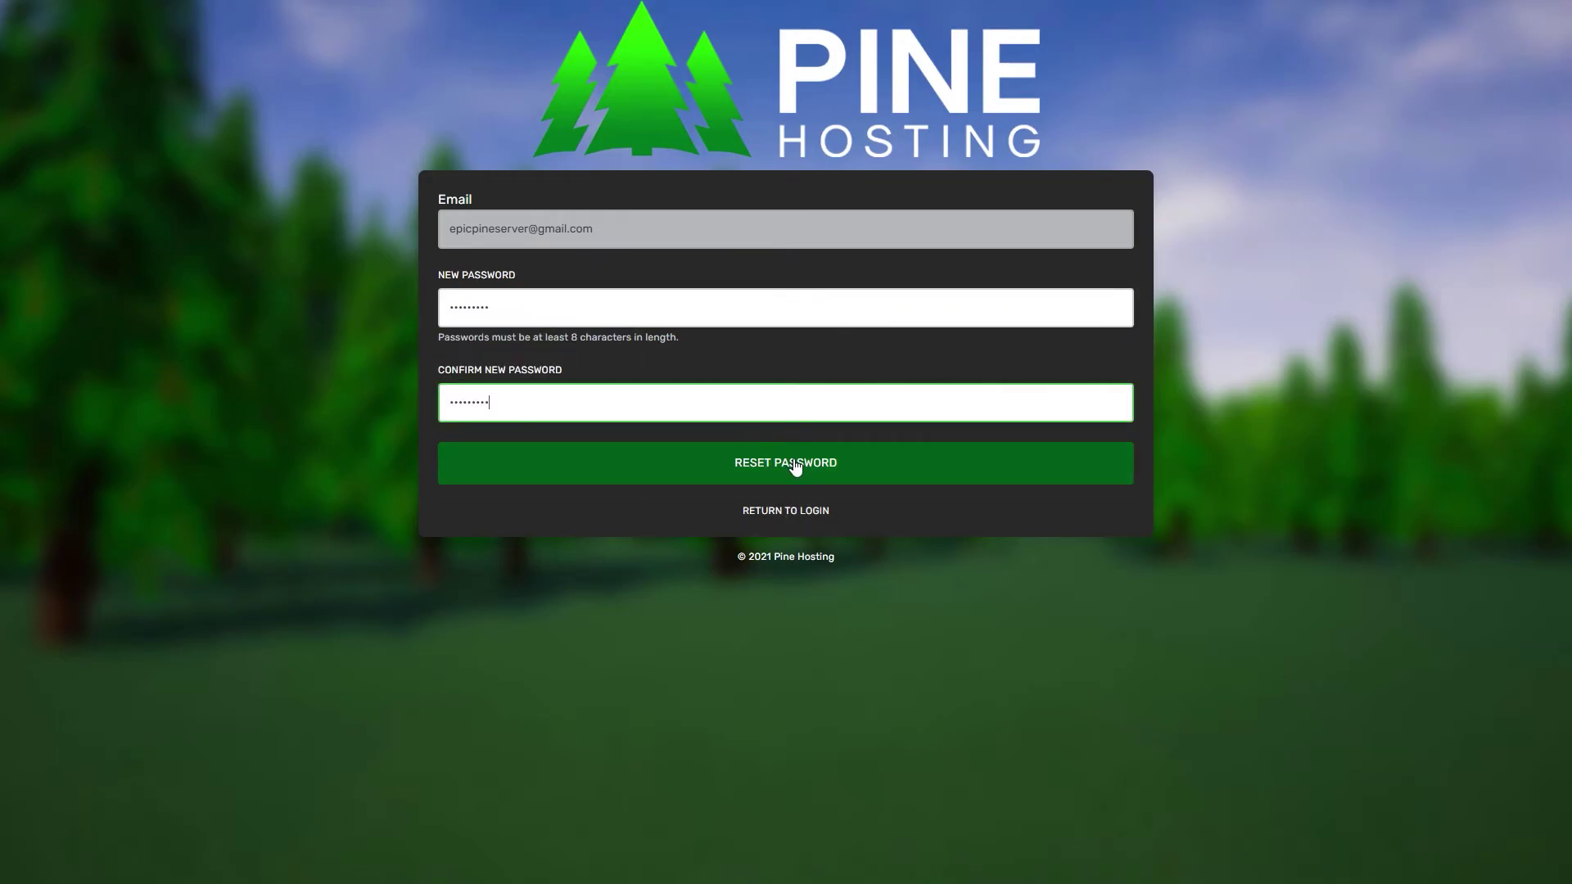
left_click(795, 465)
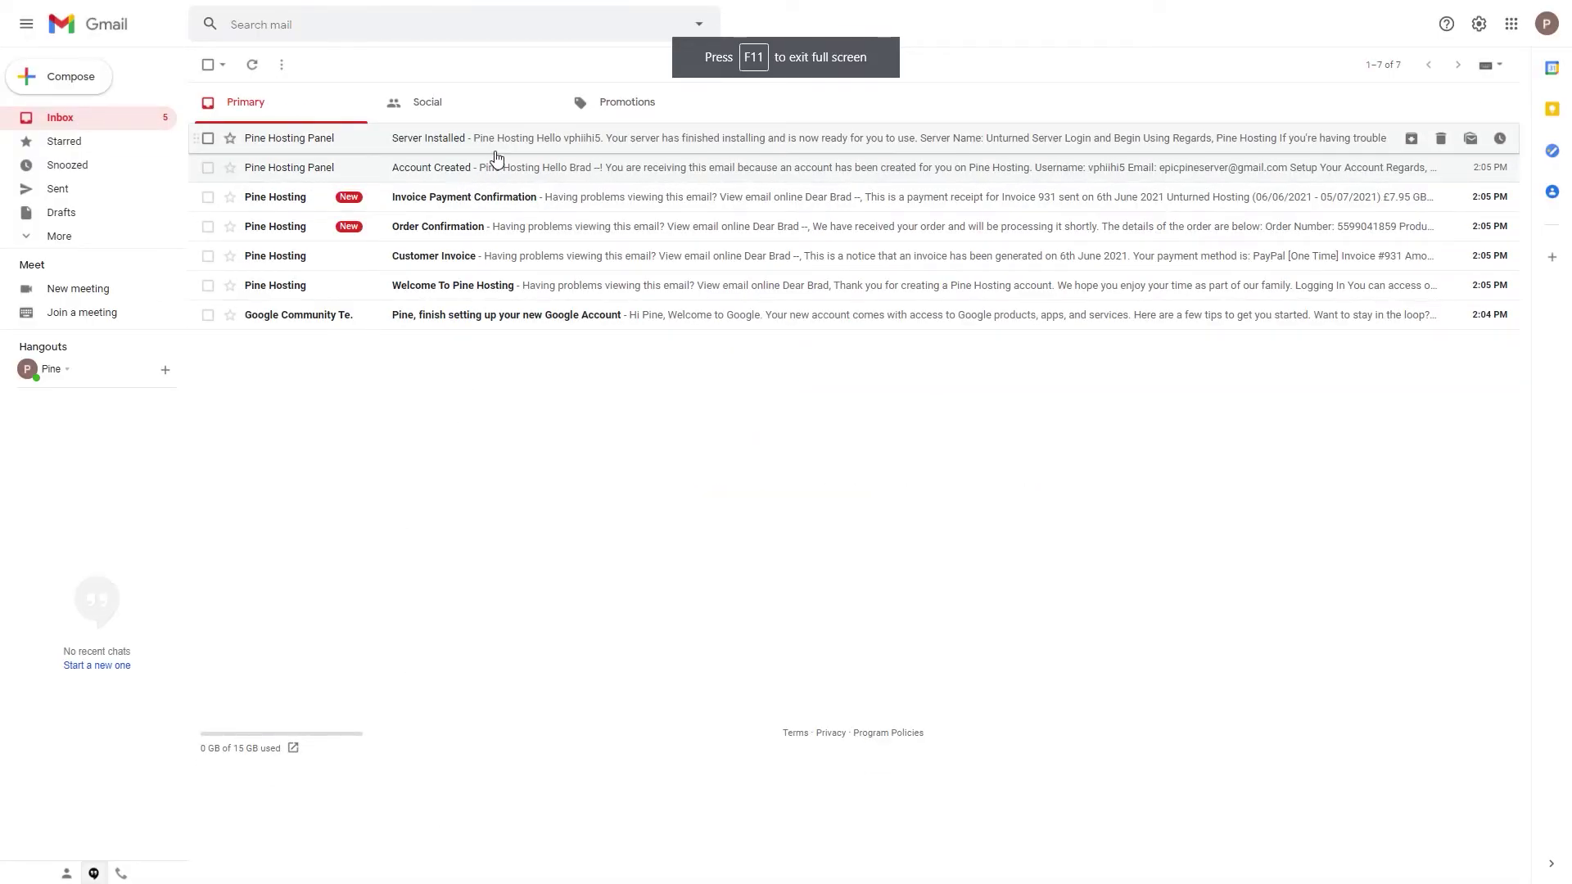
Open Pine Hosting Panel's Server Installed email about the Unturned Server
left_click(491, 147)
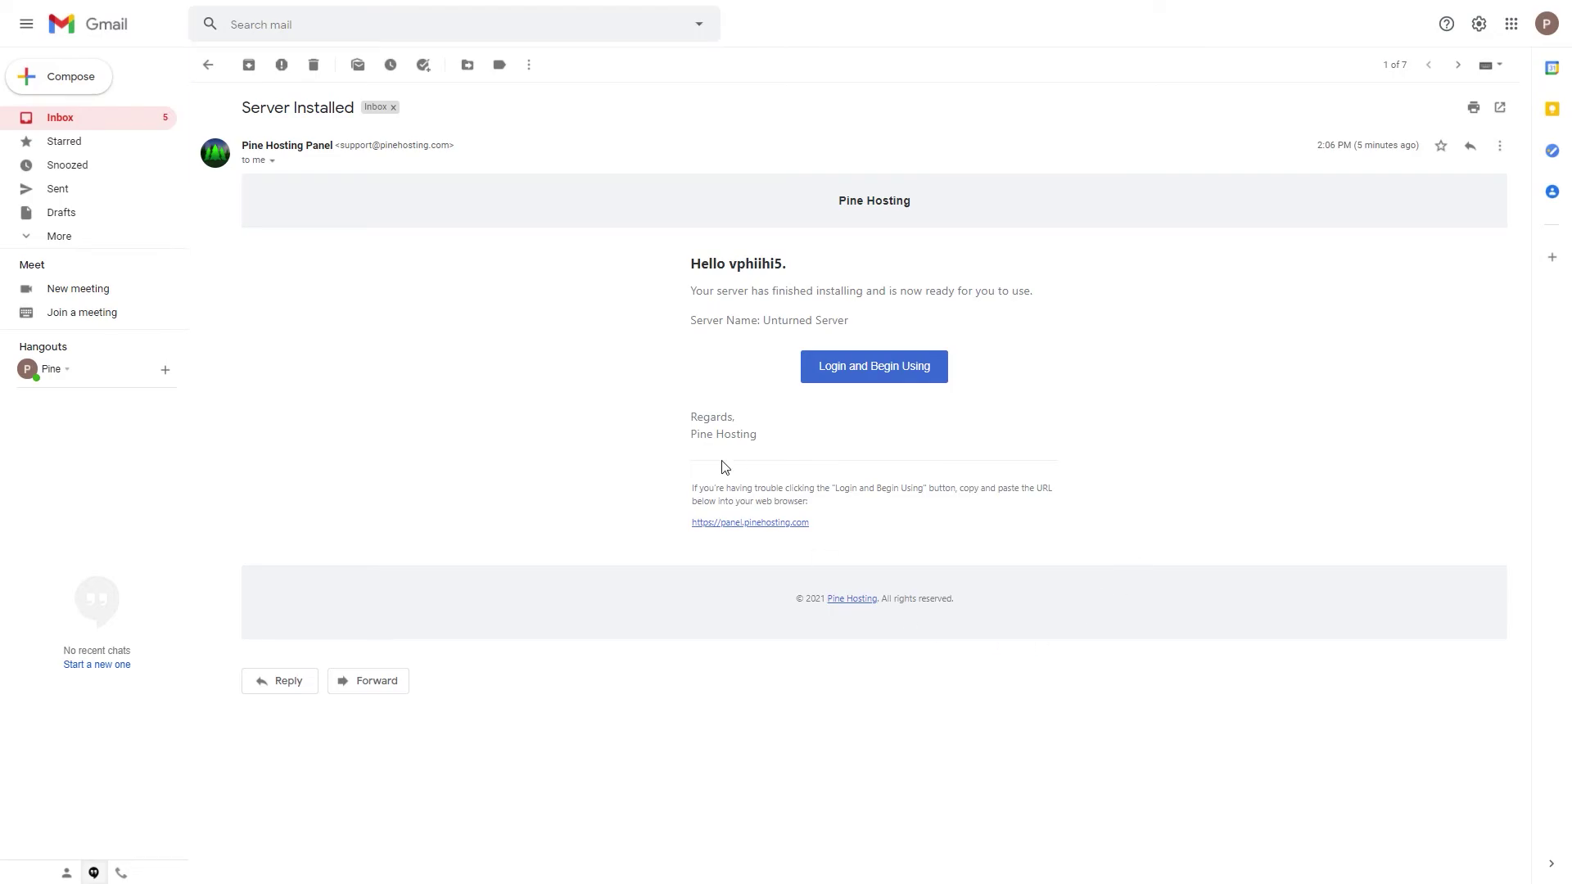